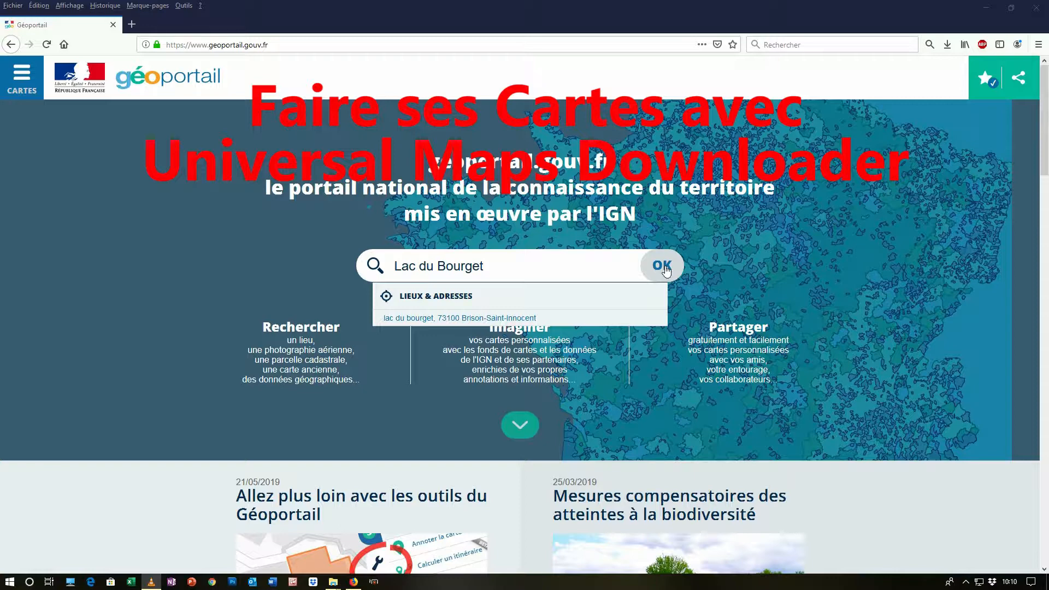
# Search Géoportail for Lac du Bourget and frame the whole lake on the aerial map.
pyautogui.click(665, 269)
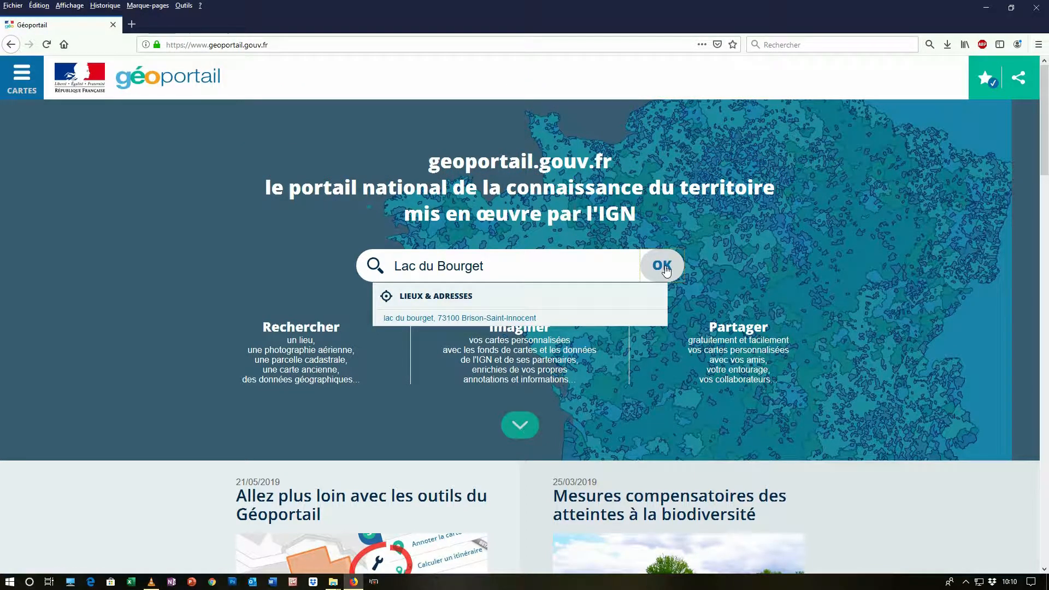
pyautogui.press('Down')
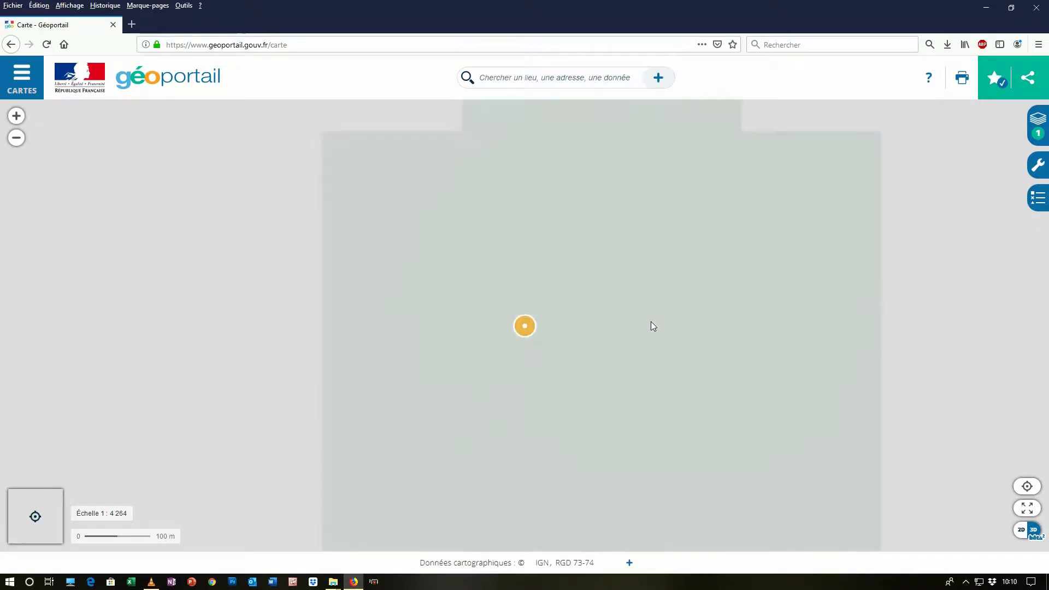
pyautogui.press('F5')
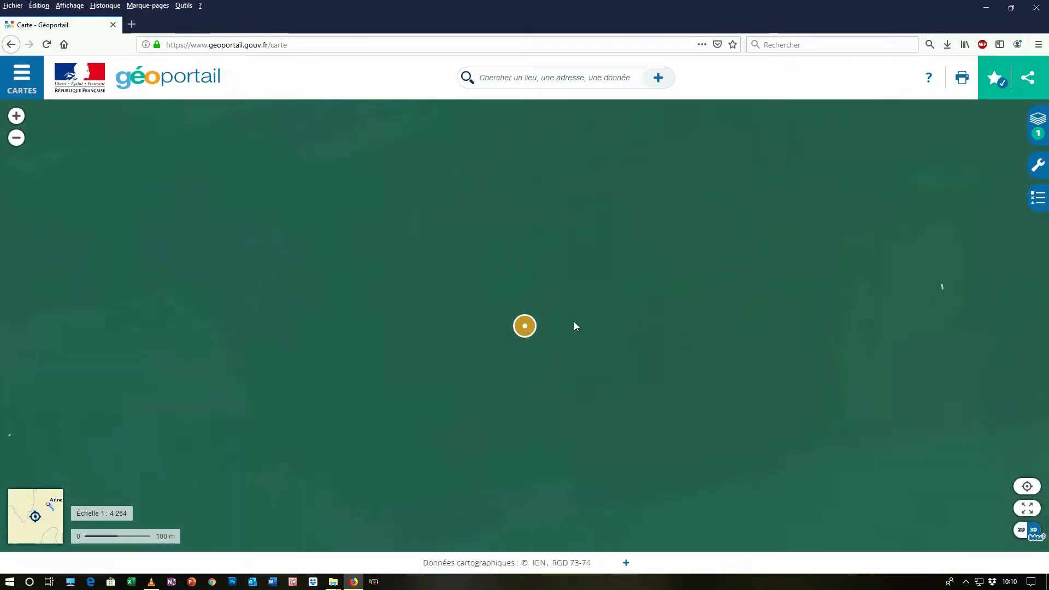
pyautogui.scroll(-3, 573, 321)
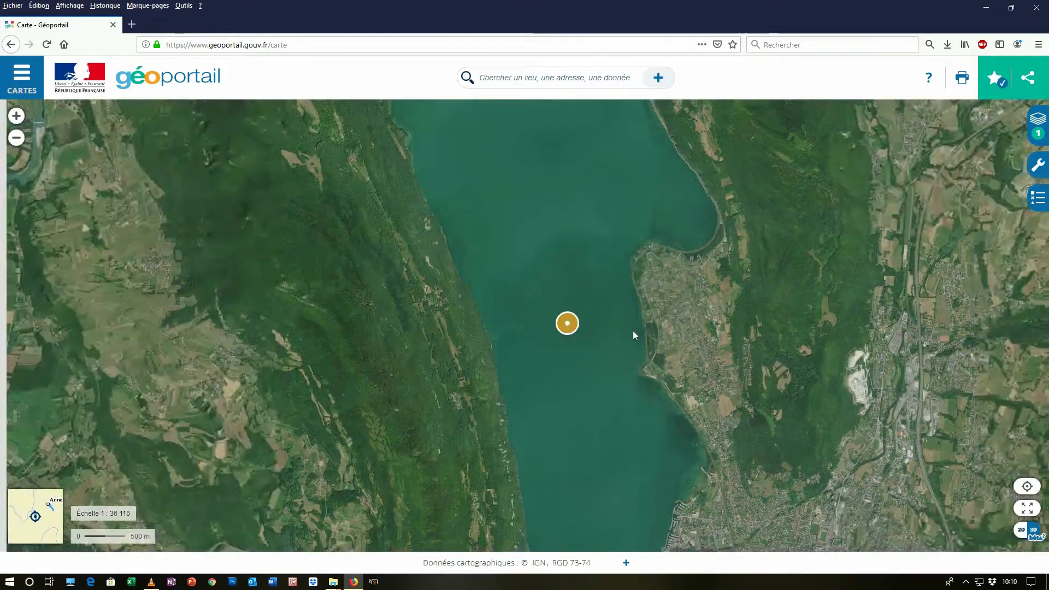
pyautogui.scroll(-1, 632, 330)
pyautogui.moveTo(632, 330); pyautogui.dragTo(555, 322)
pyautogui.scroll(-1, 555, 321)
pyautogui.moveTo(624, 333); pyautogui.dragTo(601, 347)
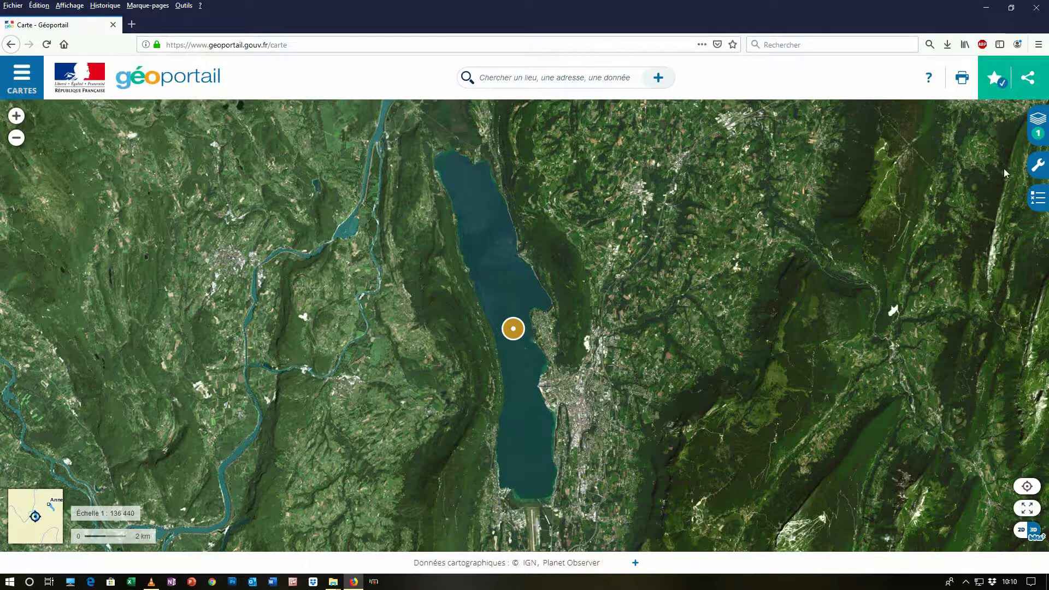
# Display the map's coordinate read-out and read the longitudes and latitudes bounding the lake.
pyautogui.click(1036, 165)
pyautogui.click(982, 207)
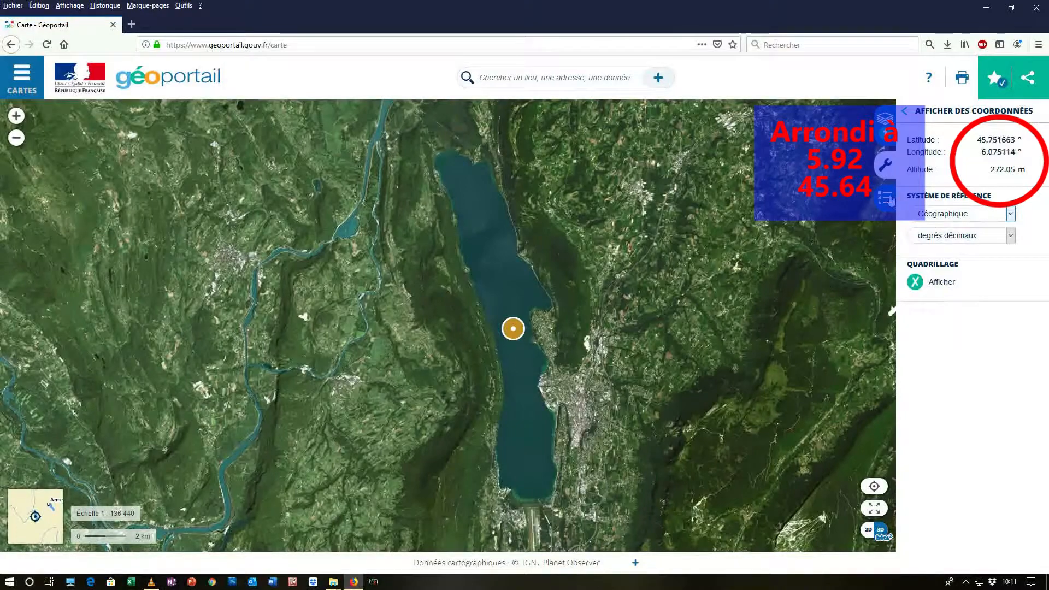
# Minimise the browser, launch Universal Maps Downloader from the desktop and place its window near the middle of the screen.
pyautogui.click(987, 7)
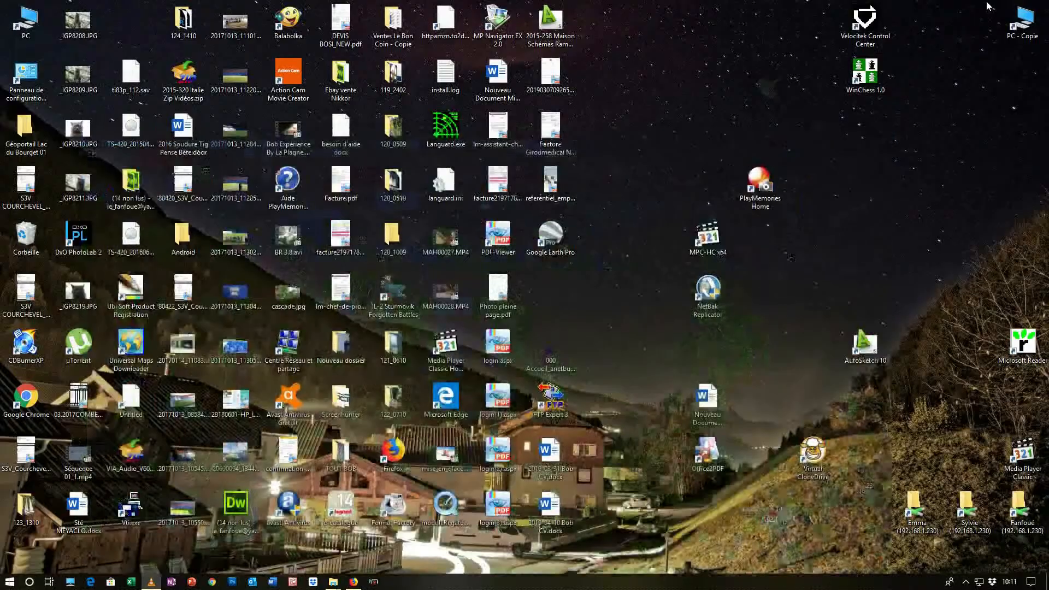
pyautogui.doubleClick(131, 344)
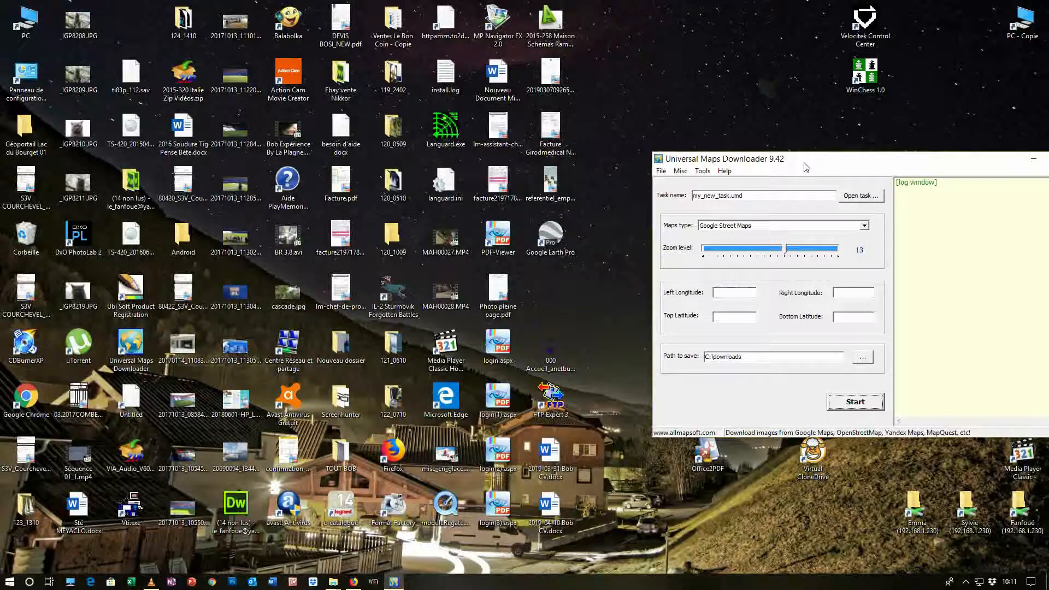
pyautogui.moveTo(805, 167); pyautogui.dragTo(468, 139)
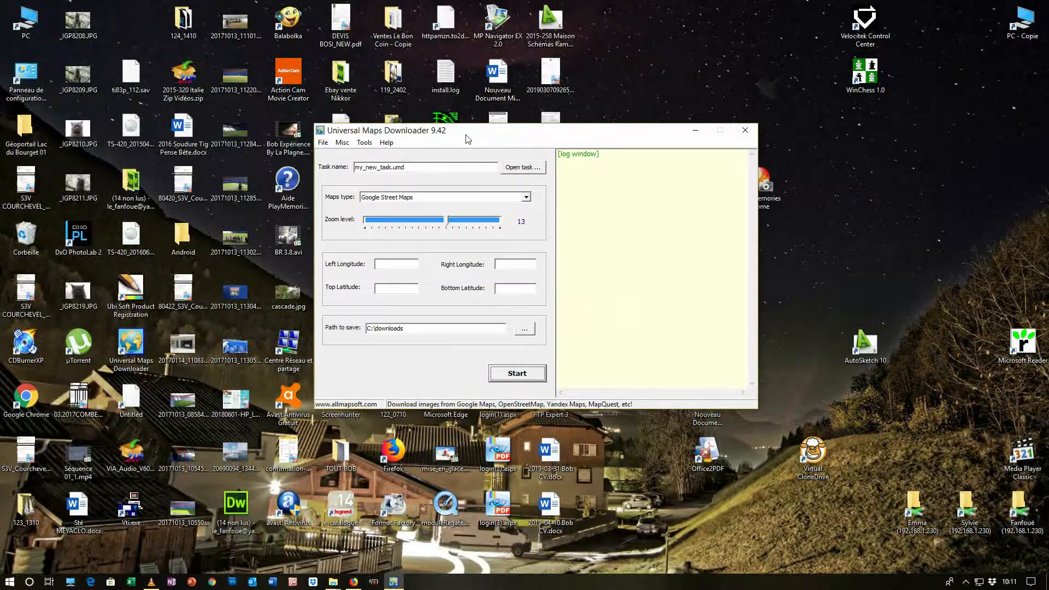
# Define the task file "Lac du Bourget zoom16 MapQuest Satellit" inside the folder of the same name.
pyautogui.click(513, 169)
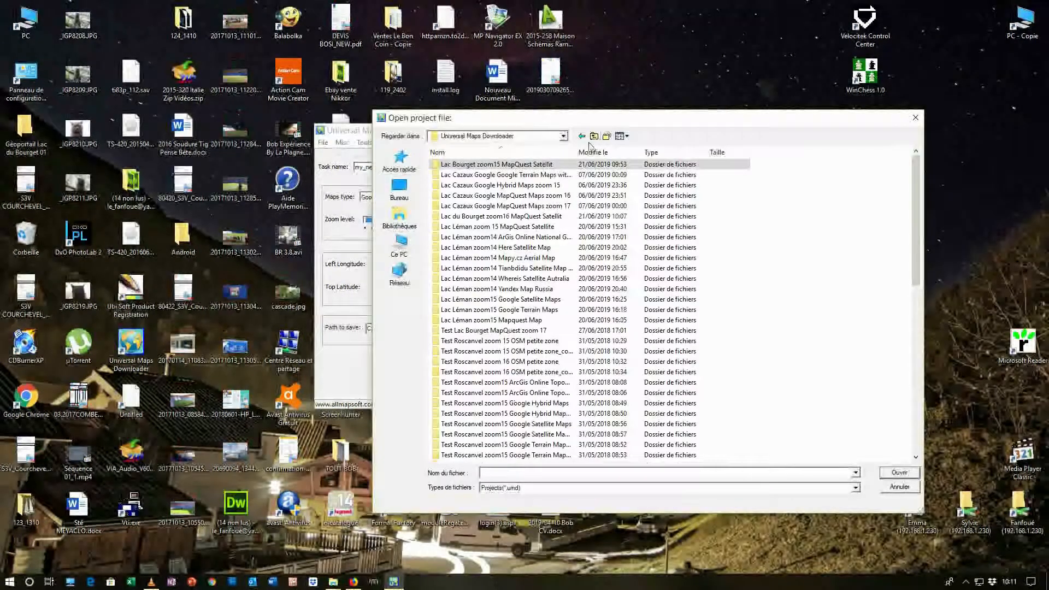
pyautogui.click(501, 217)
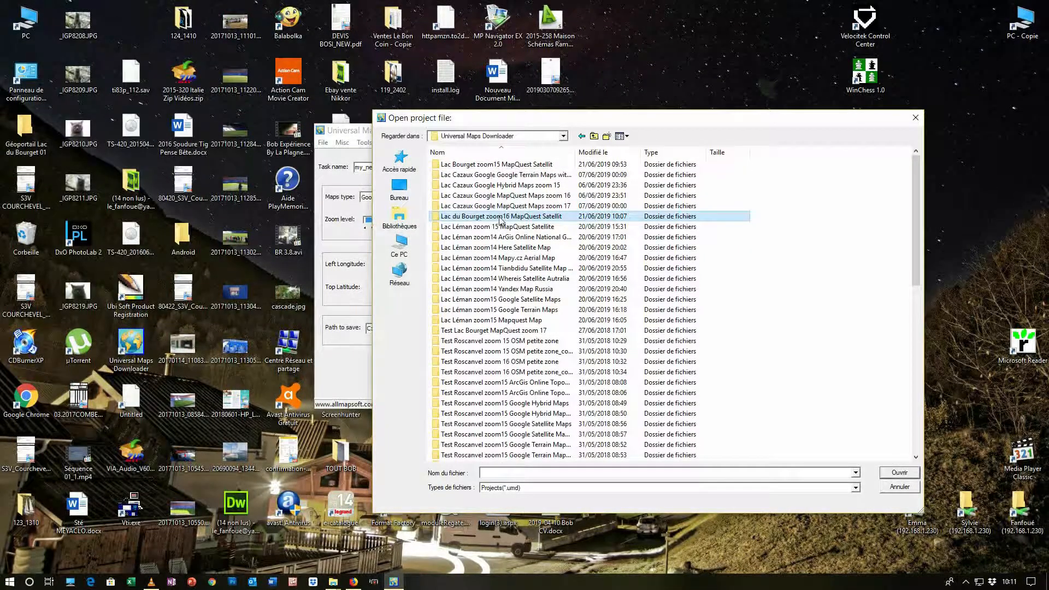
pyautogui.doubleClick(501, 219)
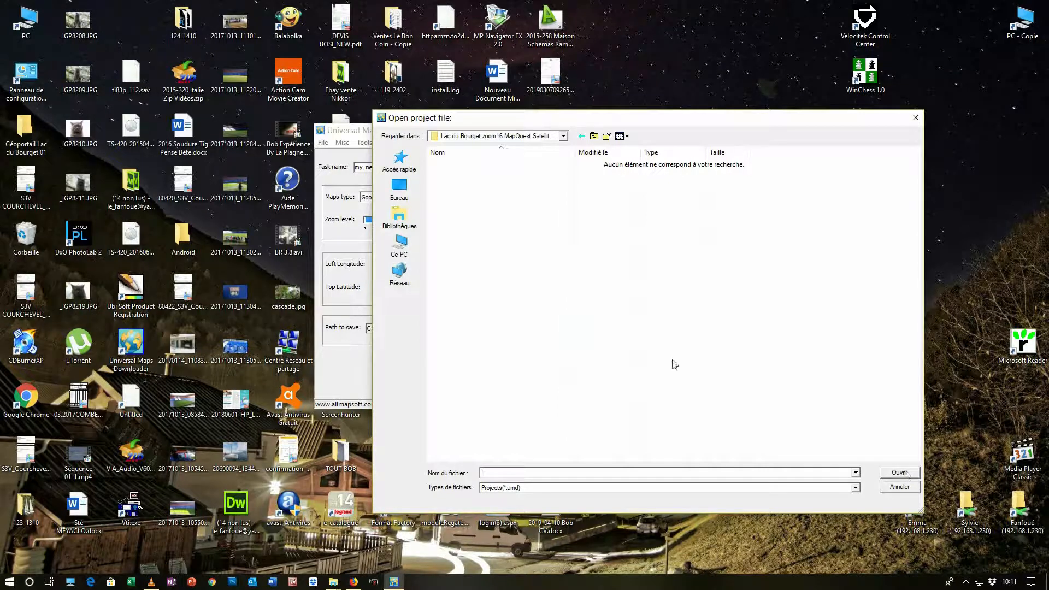
pyautogui.write('LAc du Bourget zoom16 MapQues')
pyautogui.click(488, 473)
pyautogui.press('BackSpace')
pyautogui.write('a')
pyautogui.click(909, 474)
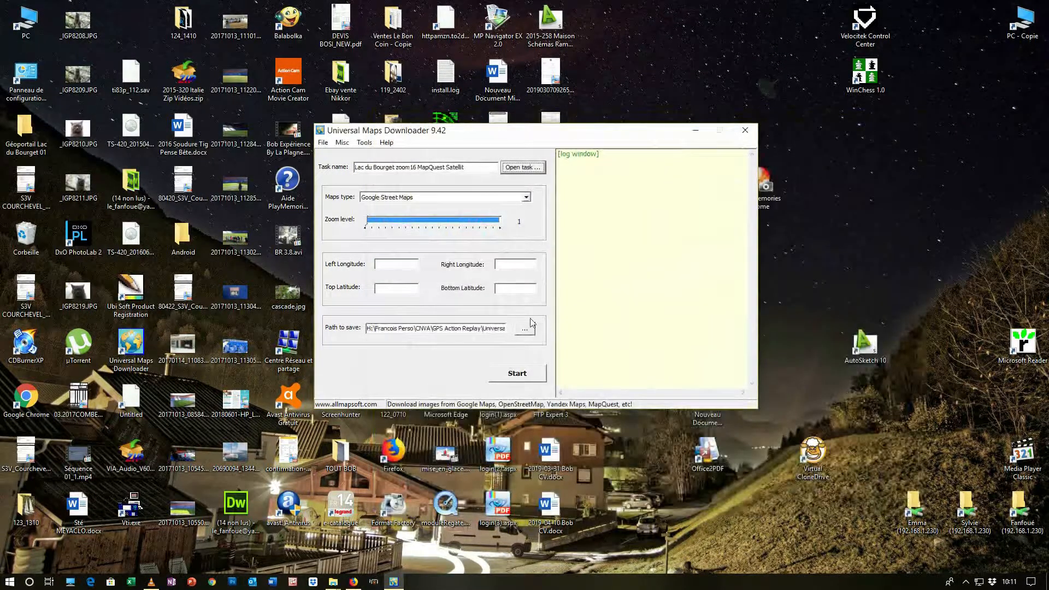
# Set the maps type to MapQuest satellite and the zoom level to 16.
pyautogui.click(525, 197)
pyautogui.scroll(-5, 421, 304)
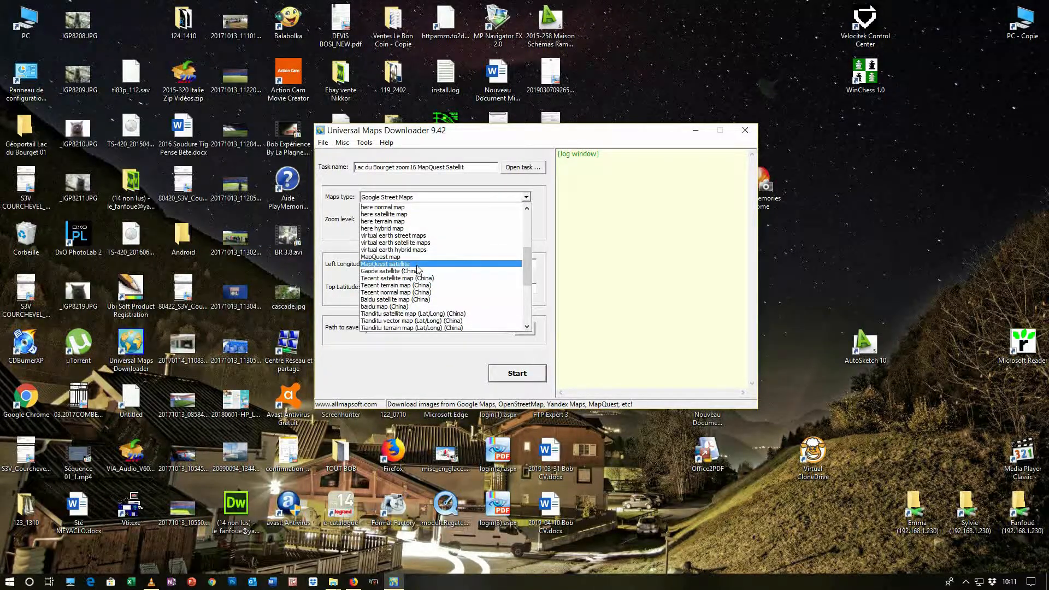
pyautogui.click(417, 266)
pyautogui.click(455, 224)
pyautogui.moveTo(455, 224); pyautogui.dragTo(475, 227)
# Download the tiles for left longitude 5.80, right longitude 5.92, top latitude 45.82 and bottom latitude 45.64.
pyautogui.click(403, 263)
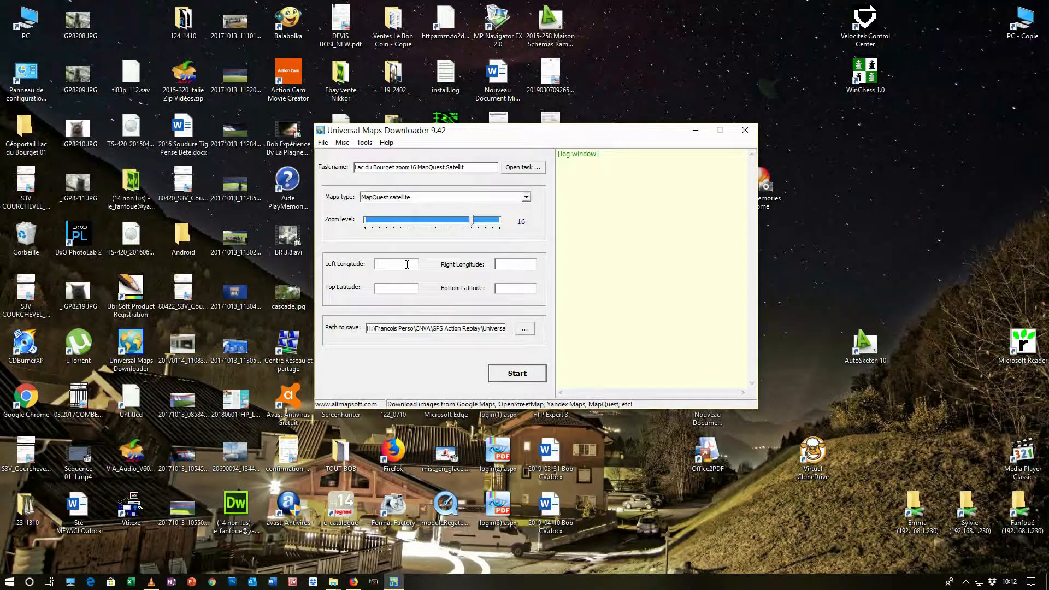
pyautogui.write('5.80')
pyautogui.click(414, 290)
pyautogui.write('45.82')
pyautogui.click(522, 289)
pyautogui.write('45')
pyautogui.click(533, 375)
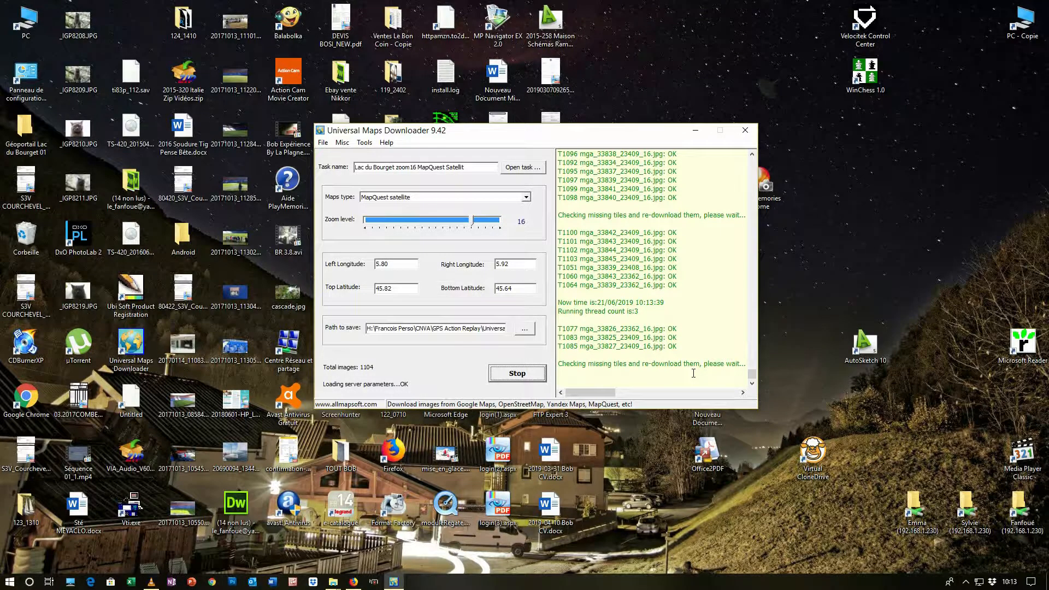
pyautogui.click(540, 311)
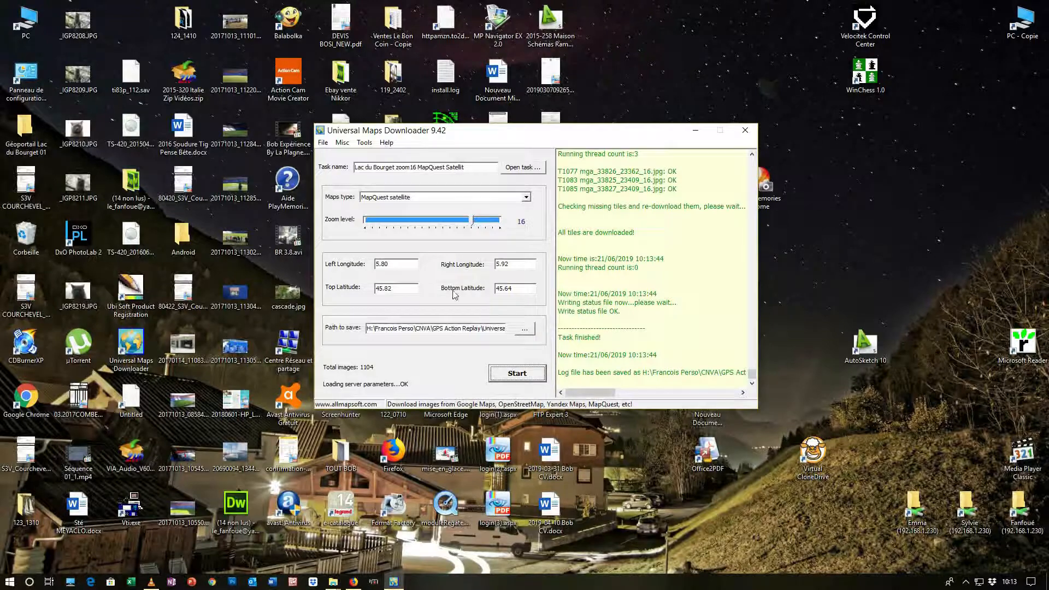
# Open Map Combiner and load the "Lac du Bourget zoom16 MapQuest Satellit" task file.
pyautogui.click(364, 144)
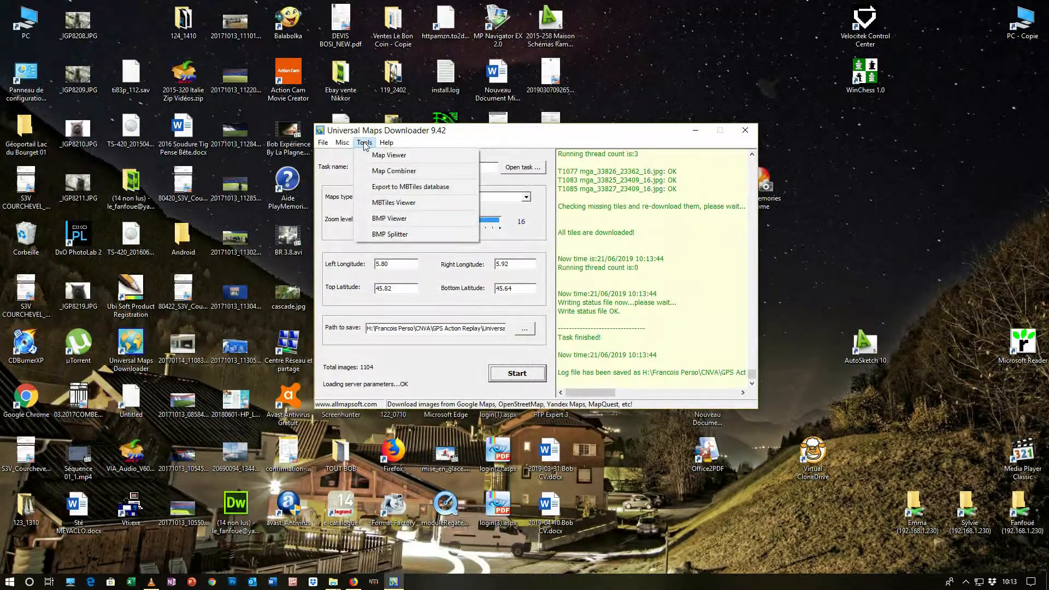
pyautogui.click(383, 172)
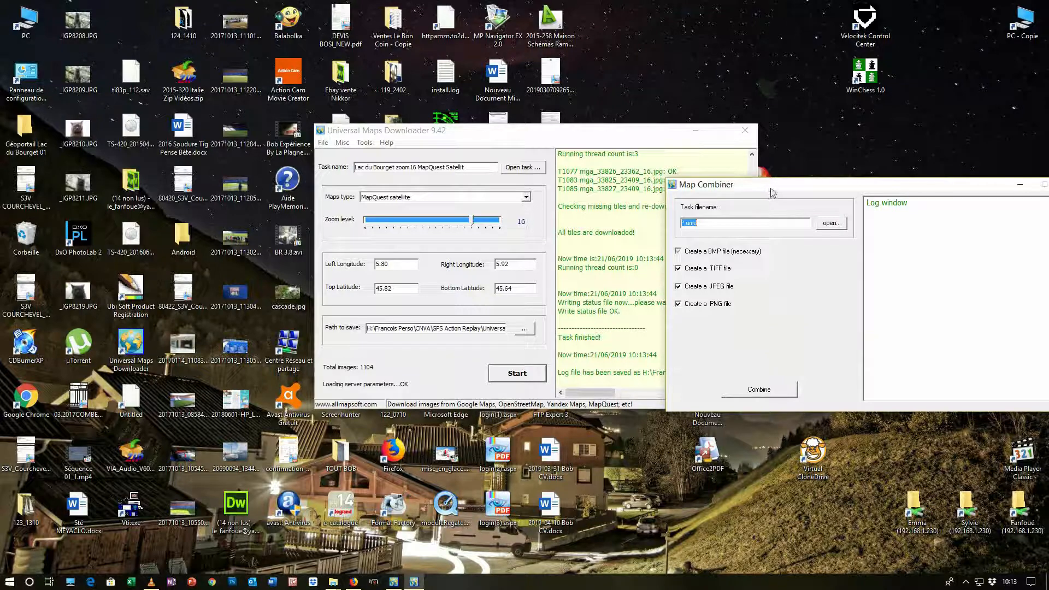
pyautogui.moveTo(772, 192); pyautogui.dragTo(513, 176)
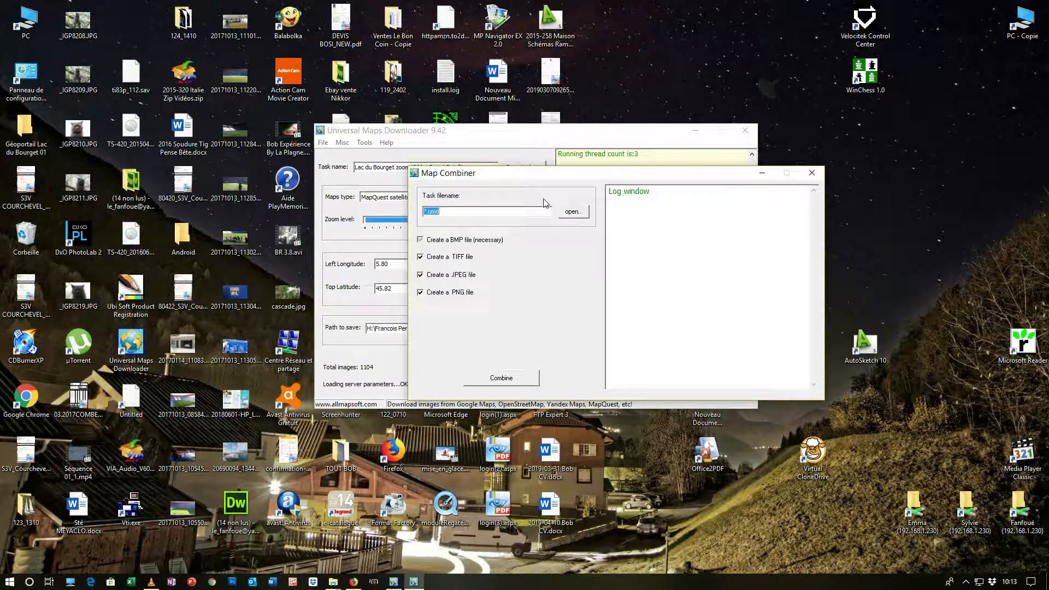
pyautogui.click(582, 217)
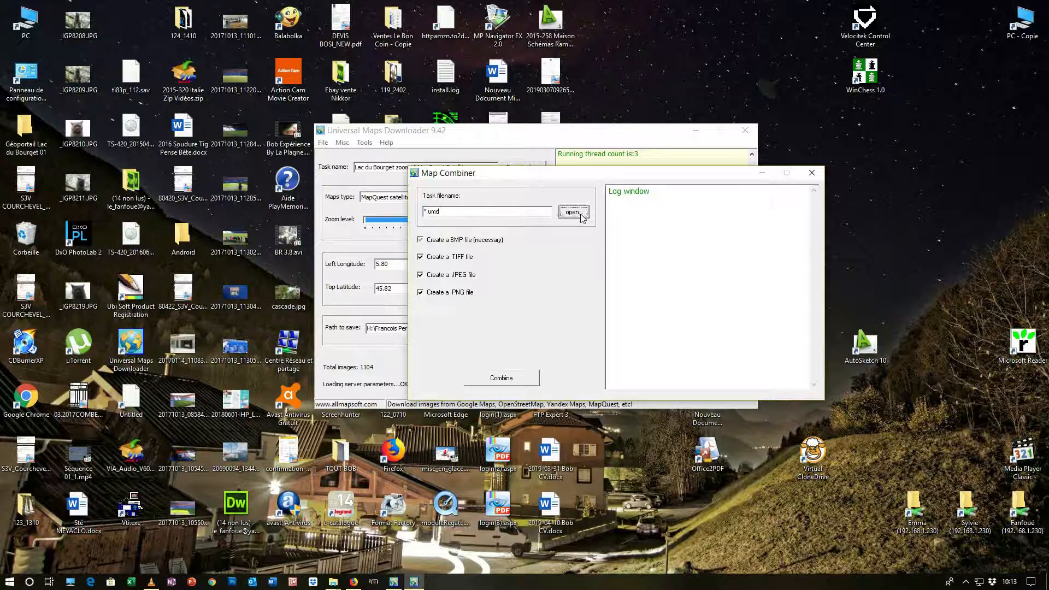
pyautogui.click(572, 212)
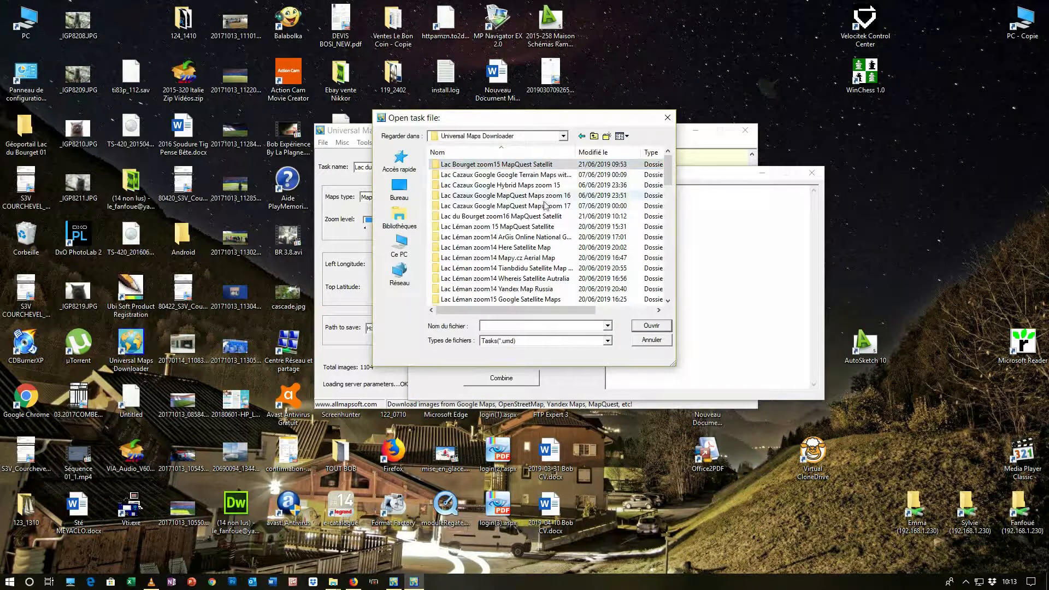
pyautogui.click(536, 218)
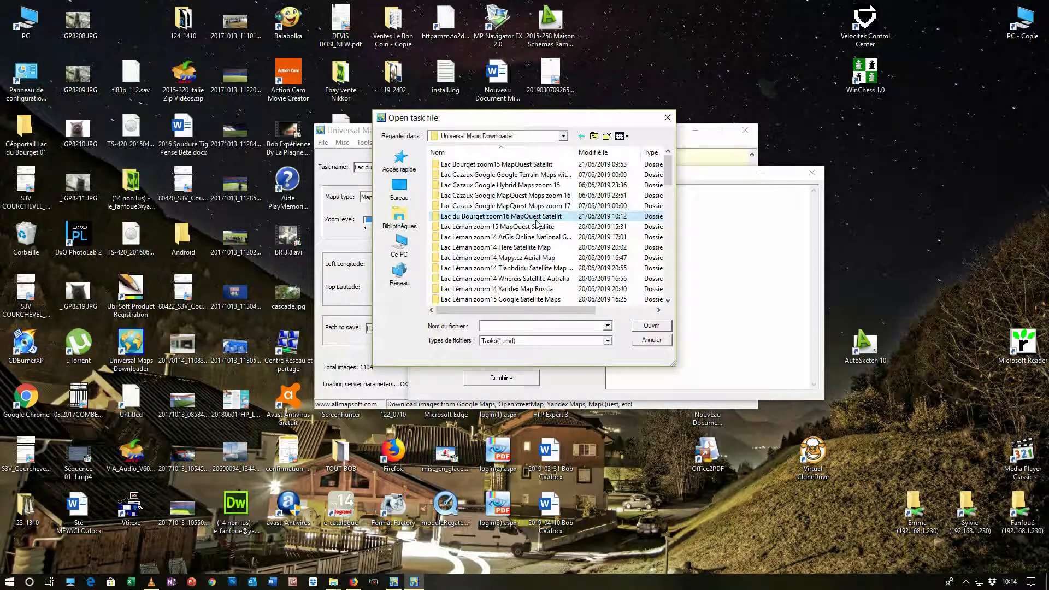
pyautogui.doubleClick(536, 217)
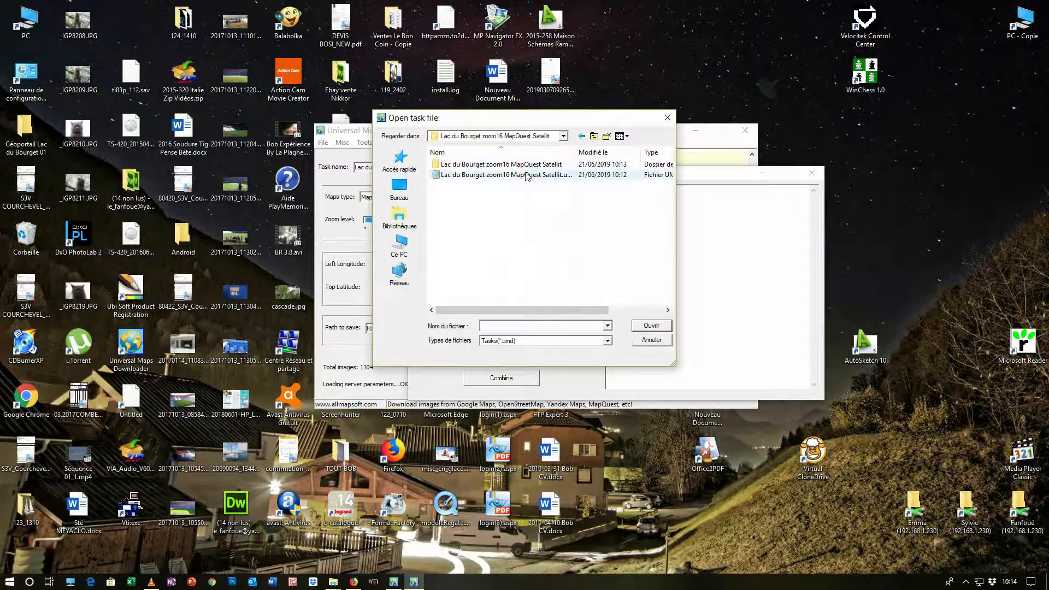
pyautogui.moveTo(575, 153); pyautogui.dragTo(610, 153)
pyautogui.click(561, 176)
pyautogui.doubleClick(561, 175)
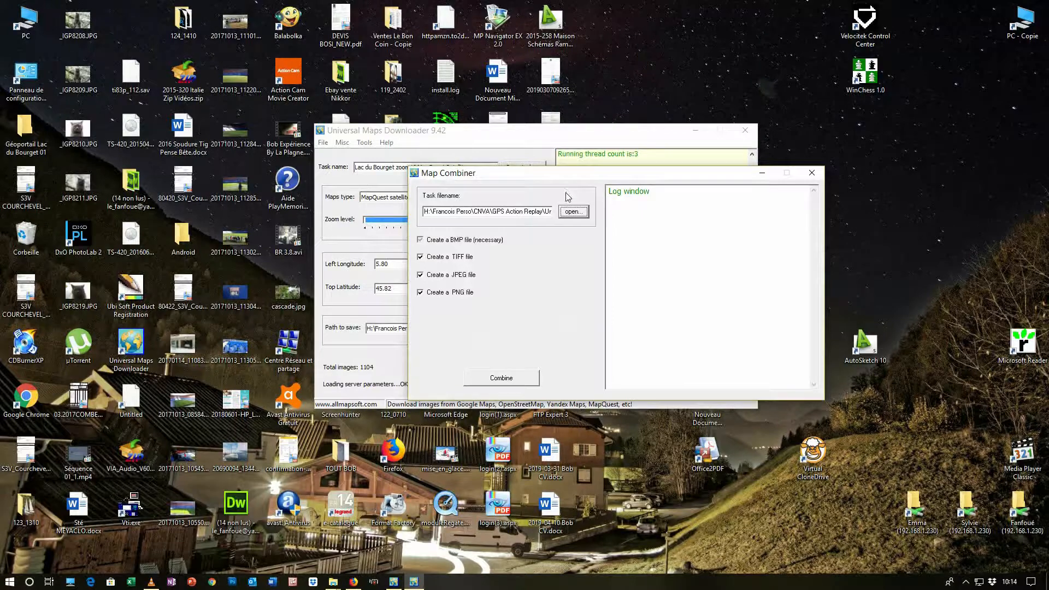
# Combine the map tiles with TIFF and PNG output turned off and JPEG kept on, and close both program windows.
pyautogui.click(420, 257)
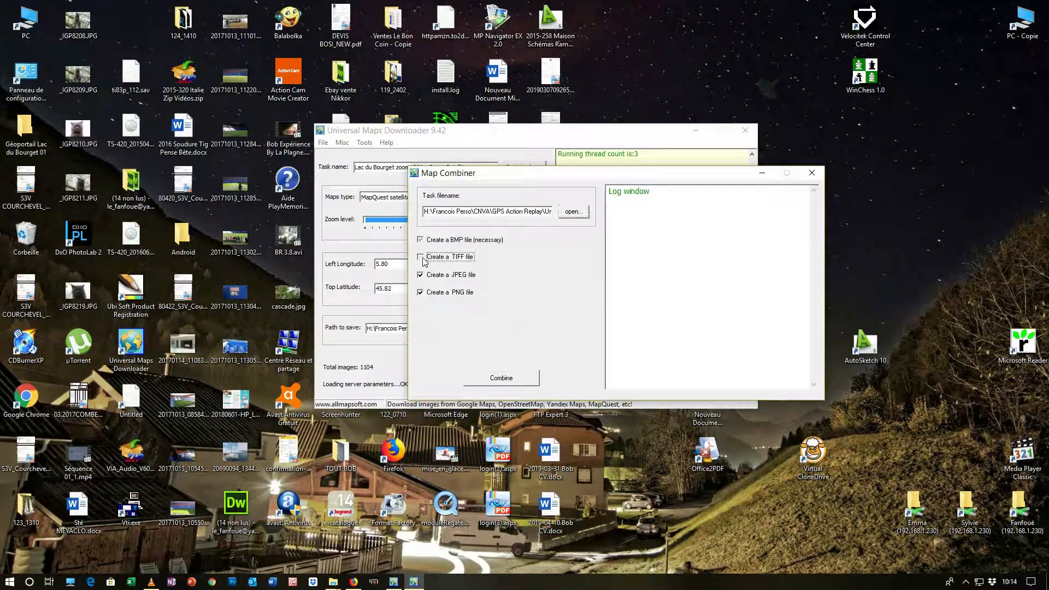
pyautogui.click(420, 294)
pyautogui.click(503, 379)
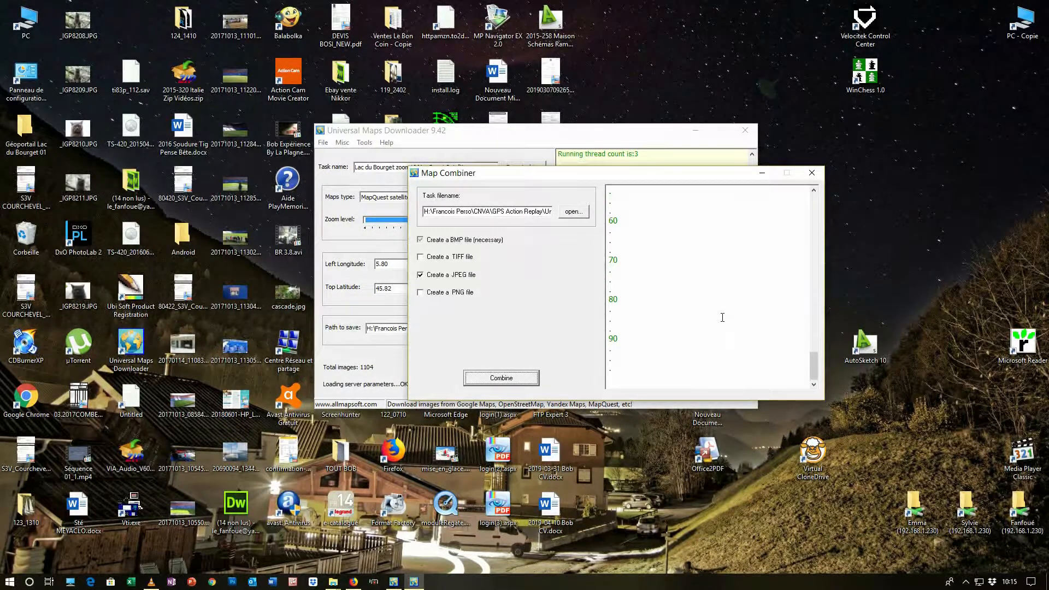
pyautogui.click(526, 313)
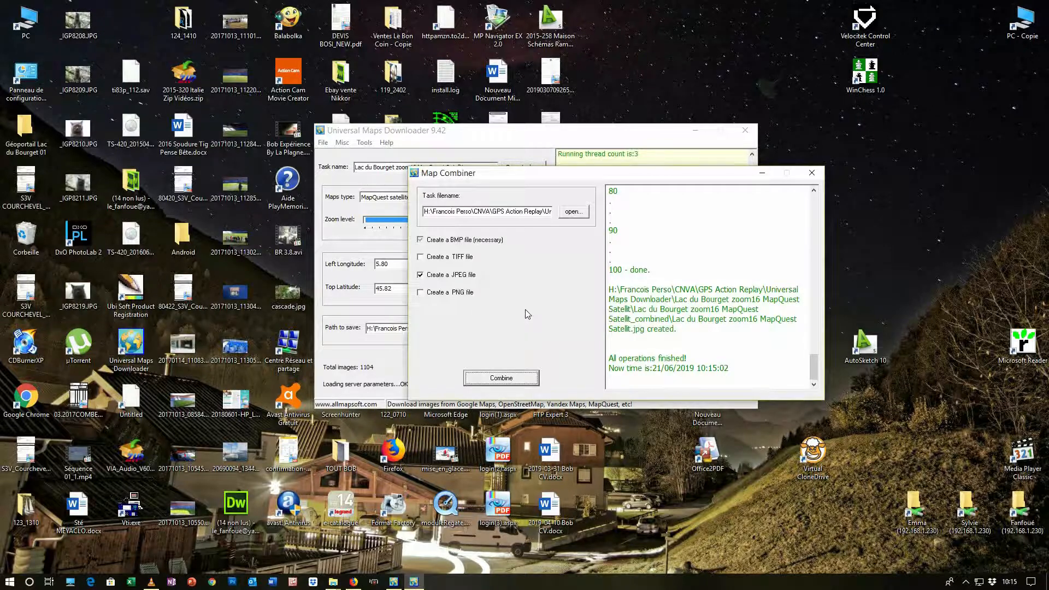
pyautogui.click(812, 179)
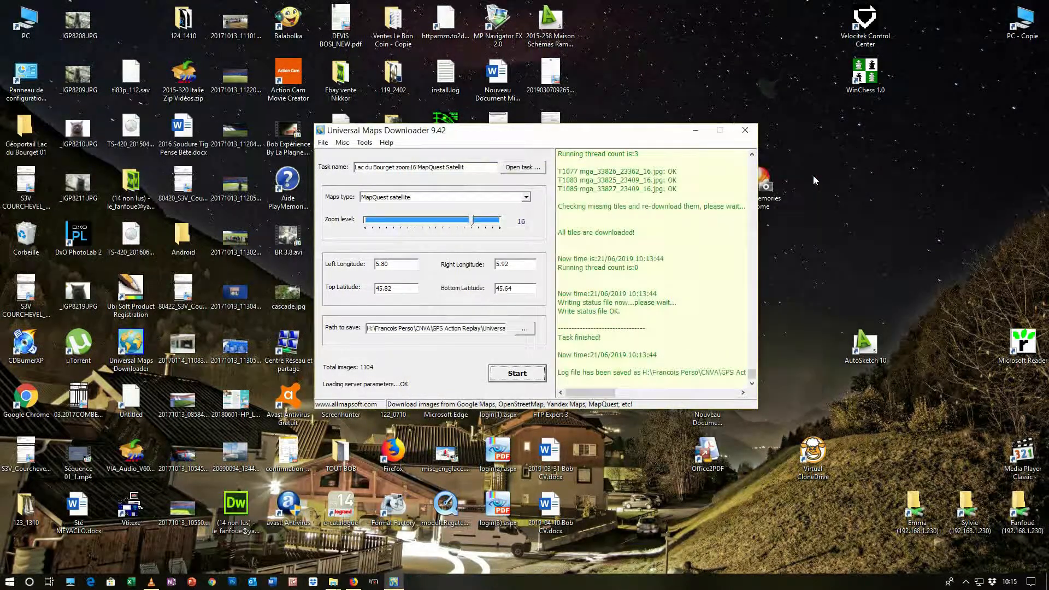
pyautogui.click(748, 134)
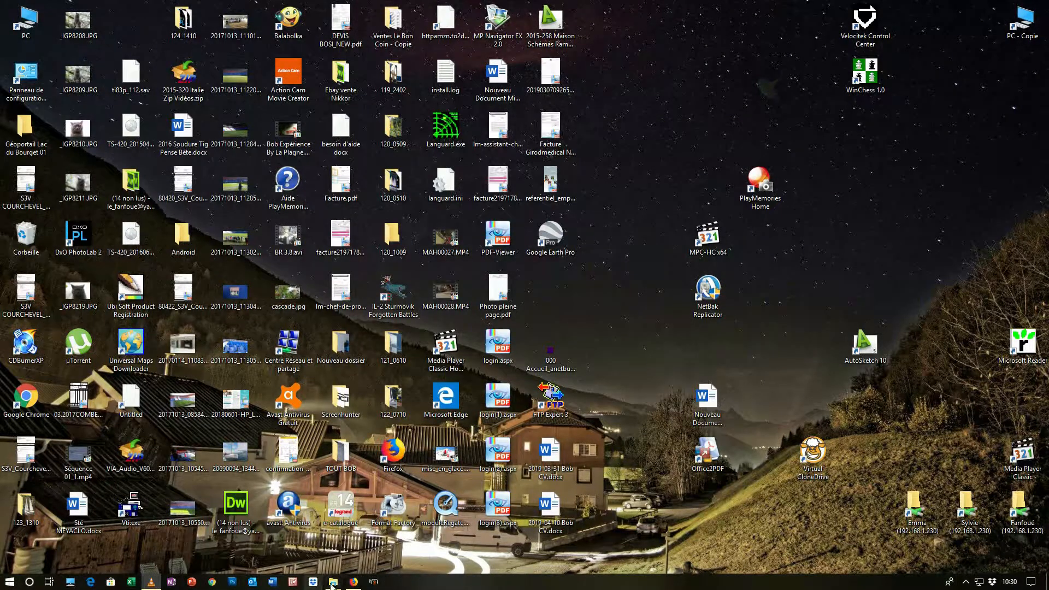
# Switch to File Explorer and open the "Lac du Bourget zoom16 MapQuest Satellit" folder.
pyautogui.moveTo(334, 583)
pyautogui.click(405, 531)
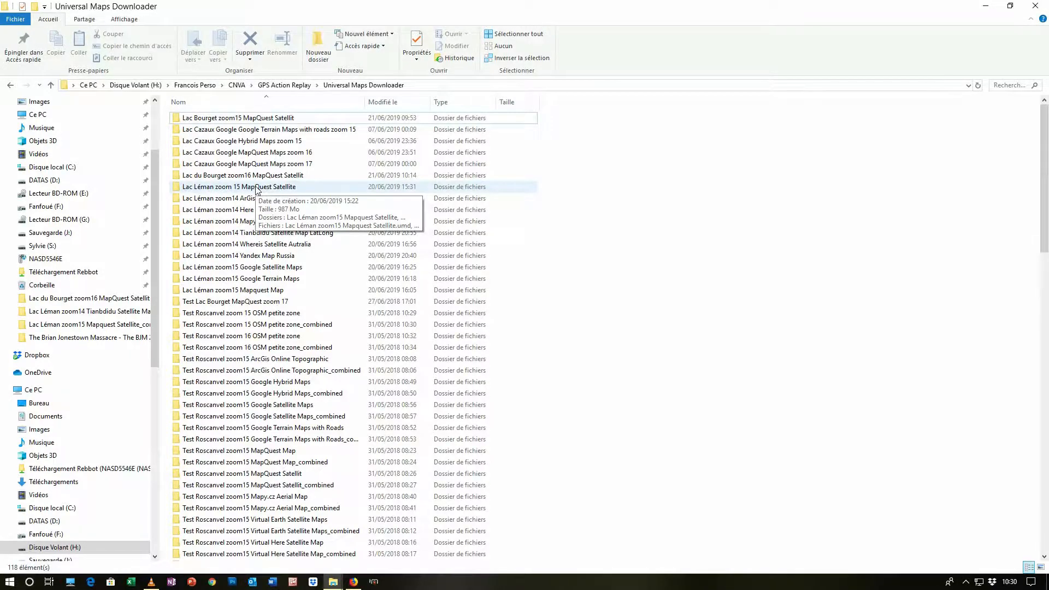
pyautogui.click(253, 179)
pyautogui.doubleClick(253, 182)
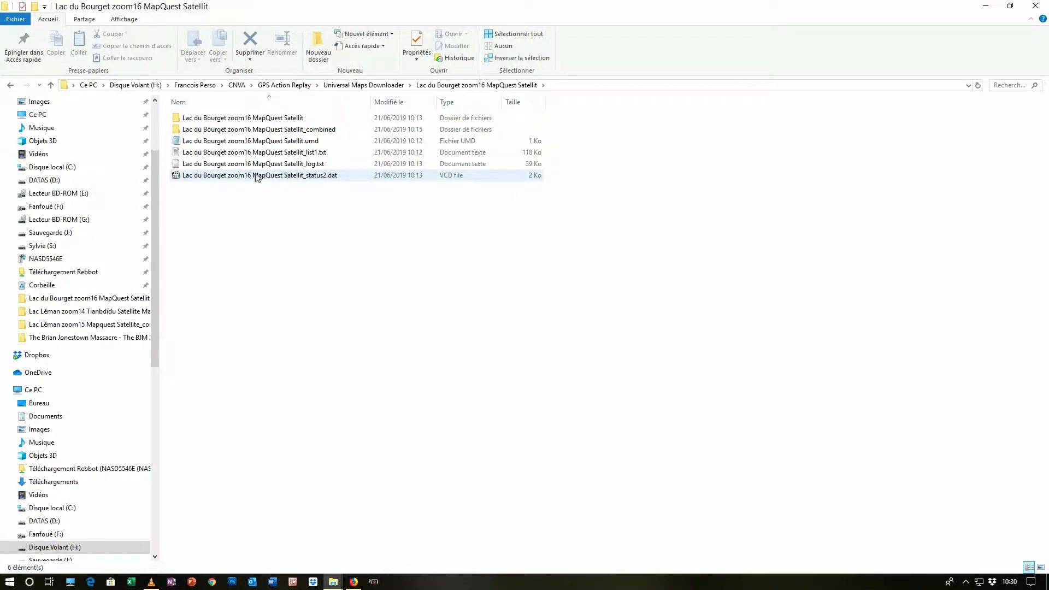
# Open the task's .umd file in Notepad, examine the downloaded longitude and latitude limits, and close it.
pyautogui.click(264, 143)
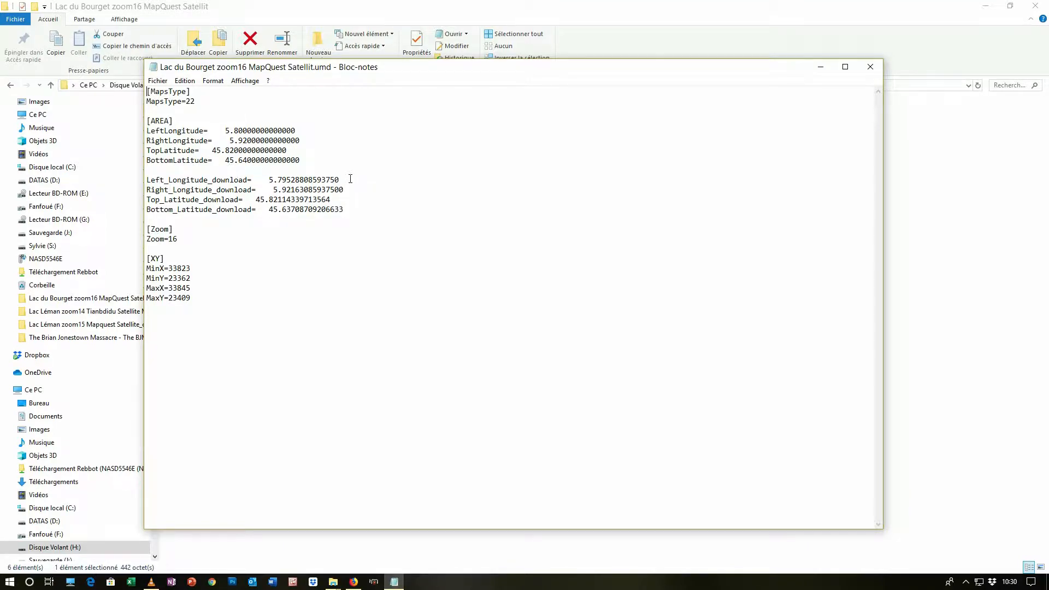
pyautogui.moveTo(267, 179); pyautogui.dragTo(354, 210)
pyautogui.click(384, 222)
pyautogui.click(871, 67)
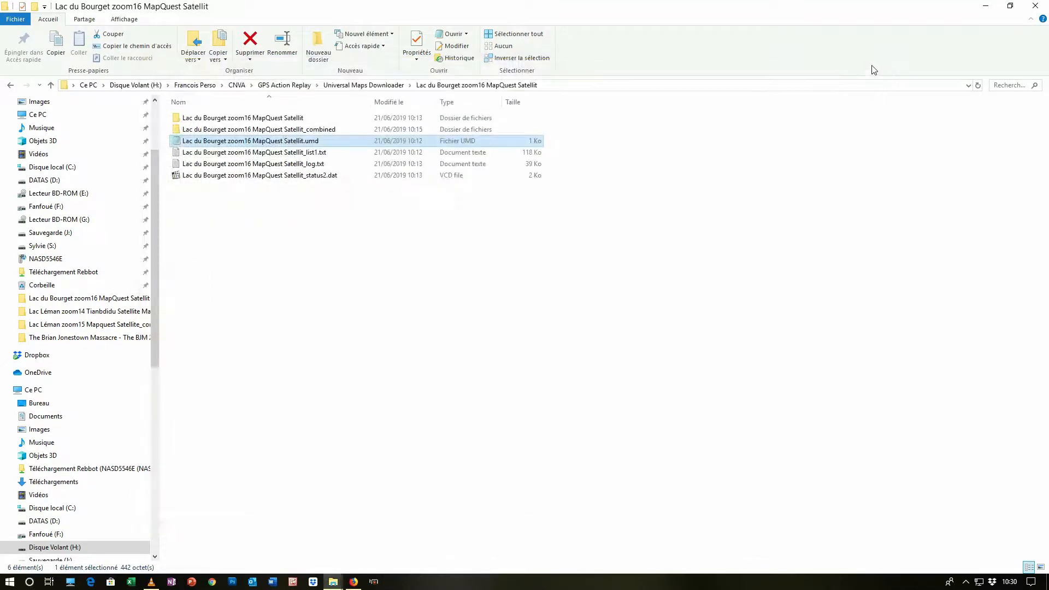
# Open the "Lac du Bourget zoom16 MapQuest Satellit" subfolder to view the downloaded tile images.
pyautogui.doubleClick(322, 119)
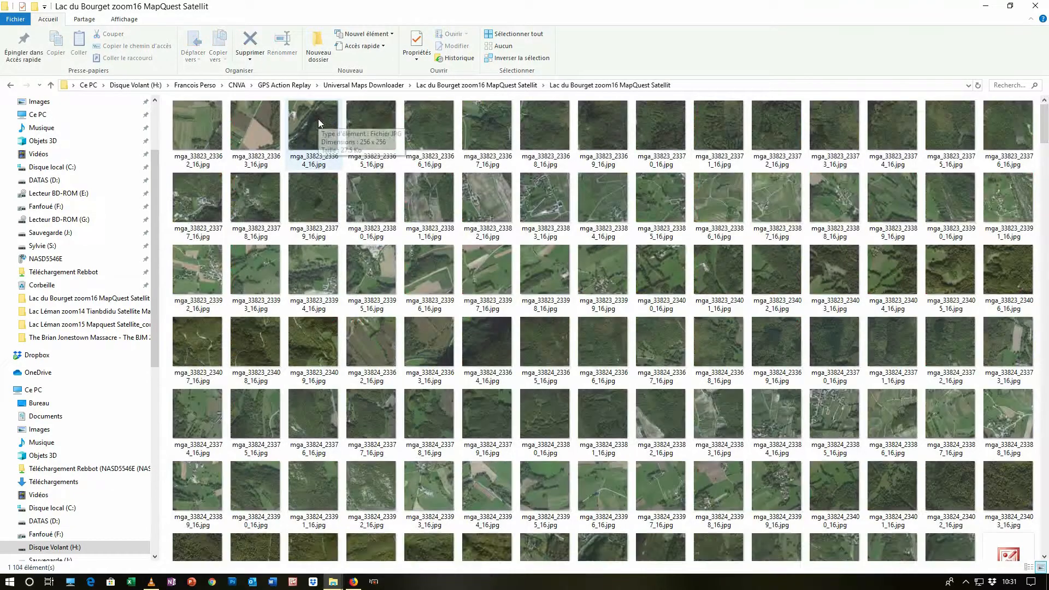
# Open the "Lac du Bourget zoom16 MapQuest Satellit_combined" folder and widen the name column to fit the full file names.
pyautogui.click(479, 86)
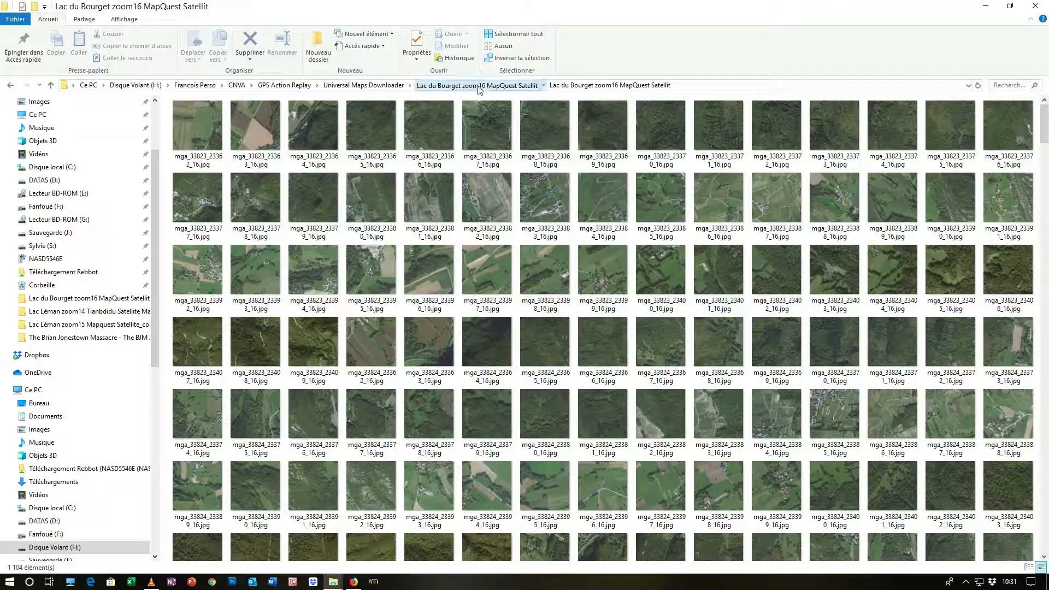
pyautogui.doubleClick(331, 132)
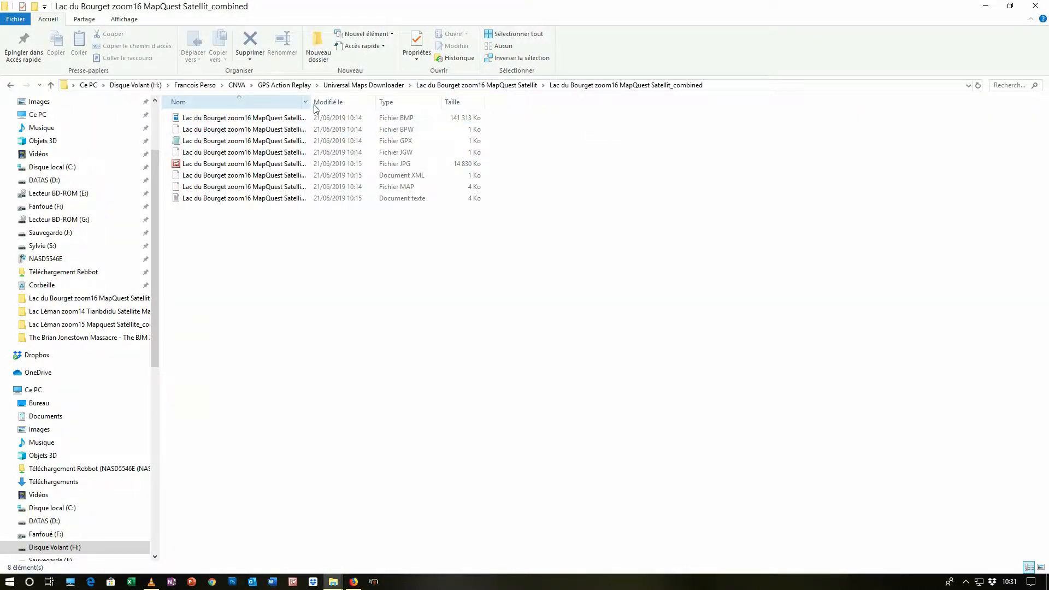
pyautogui.doubleClick(313, 104)
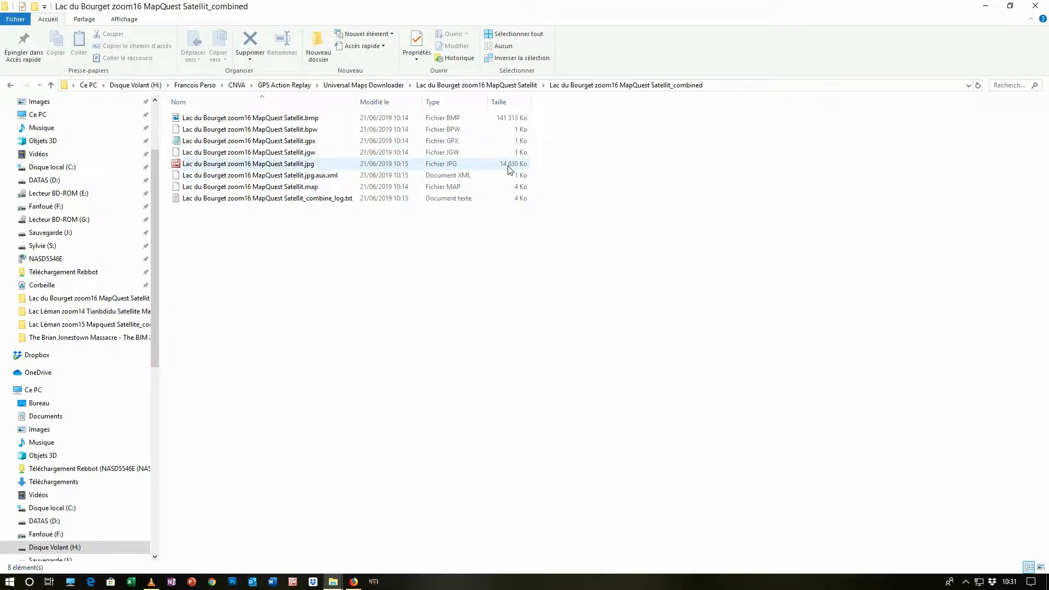
# Open "Lac du Bourget zoom16 MapQuest Satellit.jpg" and examine the lake's shoreline and the marina at 100% zoom.
pyautogui.doubleClick(298, 164)
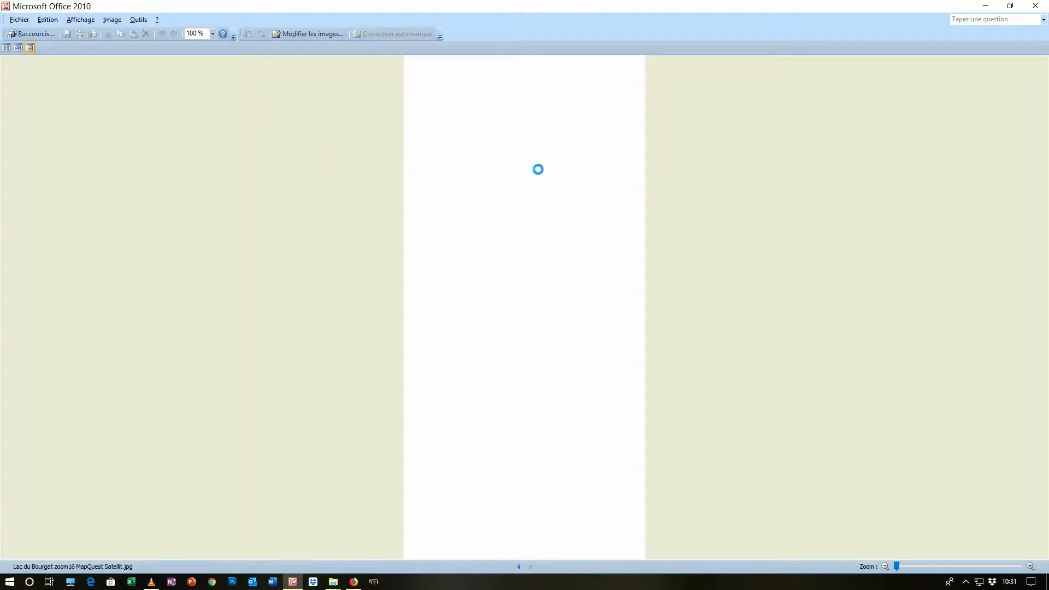
pyautogui.click(213, 34)
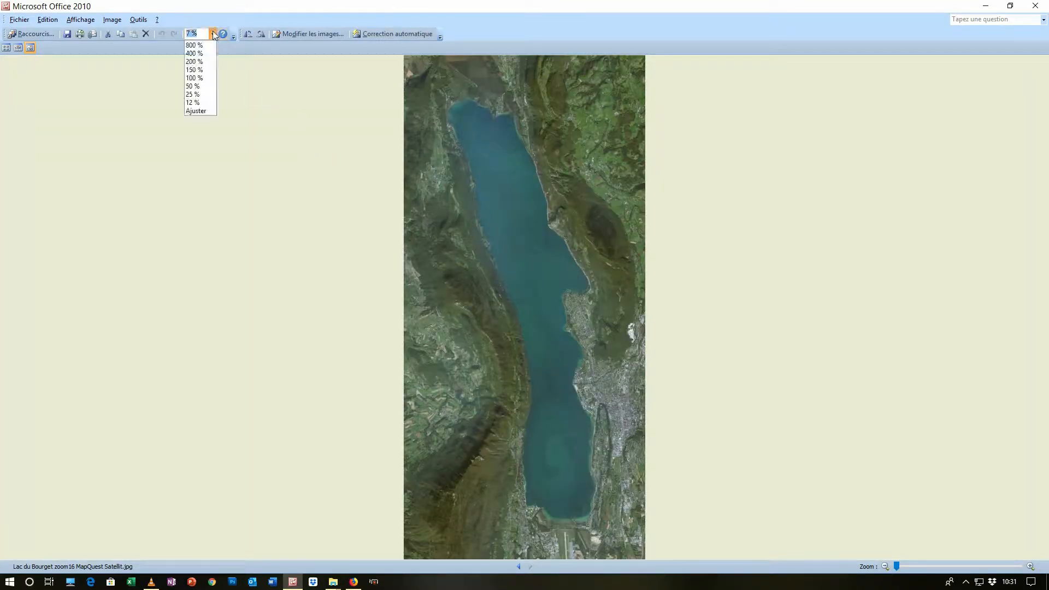
pyautogui.click(211, 79)
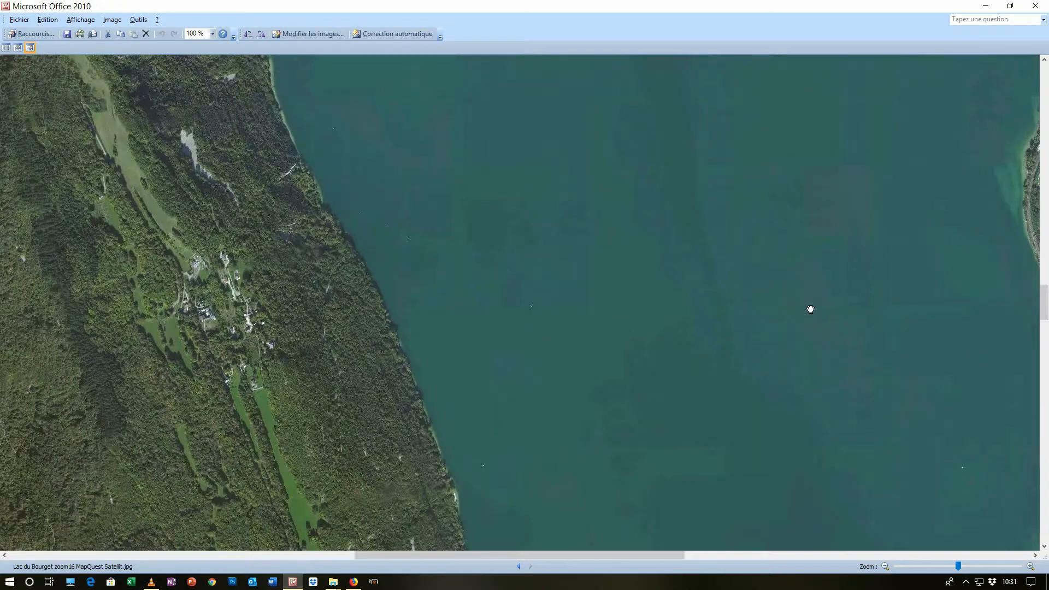
pyautogui.moveTo(810, 309); pyautogui.dragTo(302, 141)
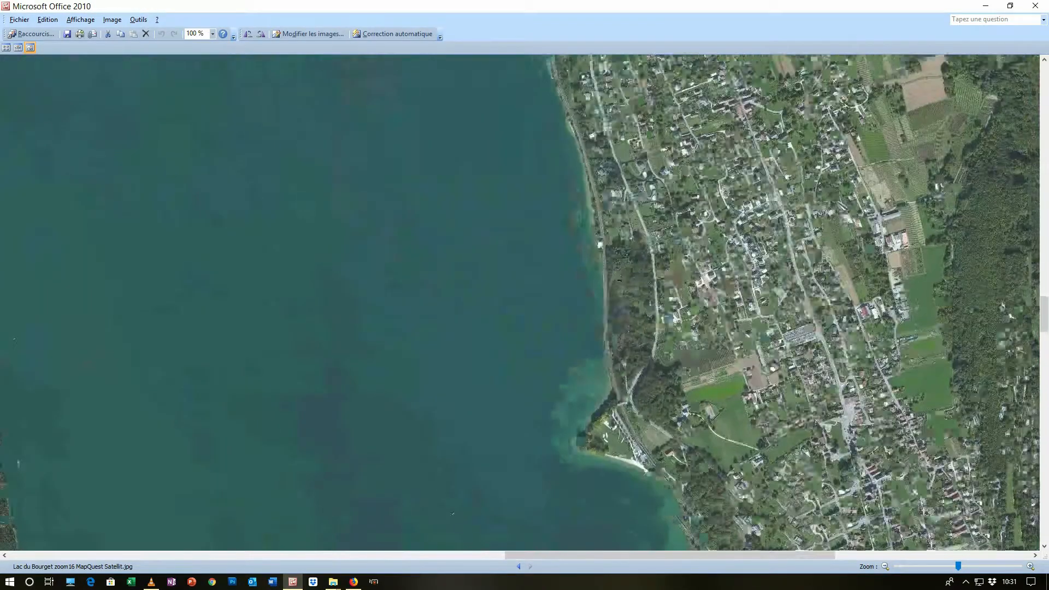
pyautogui.moveTo(598, 274); pyautogui.dragTo(507, 144)
pyautogui.moveTo(519, 85); pyautogui.dragTo(640, 488)
pyautogui.moveTo(558, 222); pyautogui.dragTo(349, 82)
pyautogui.moveTo(552, 454); pyautogui.dragTo(498, 179)
pyautogui.moveTo(516, 412); pyautogui.dragTo(502, 141)
pyautogui.moveTo(566, 379); pyautogui.dragTo(547, 115)
pyautogui.moveTo(504, 506); pyautogui.dragTo(639, 364)
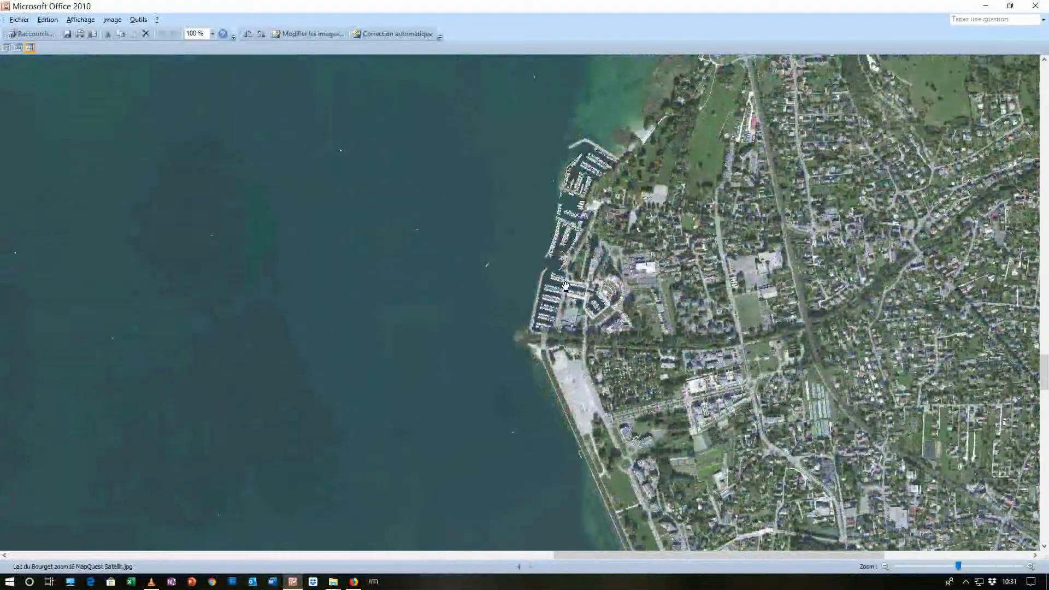
# Resize the combined map image to 50% of its original width and height.
pyautogui.click(314, 33)
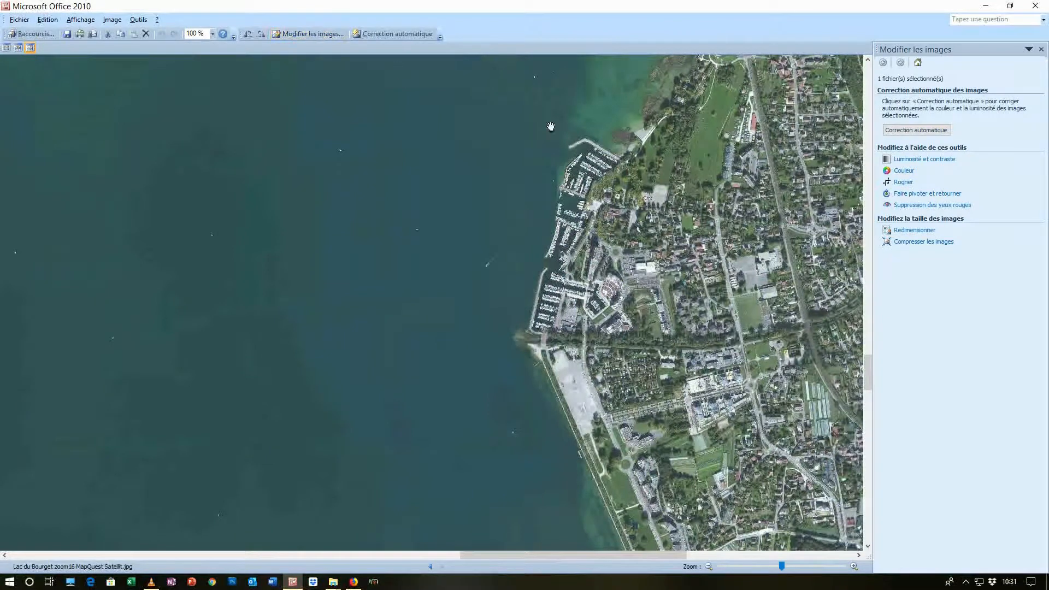
pyautogui.click(919, 231)
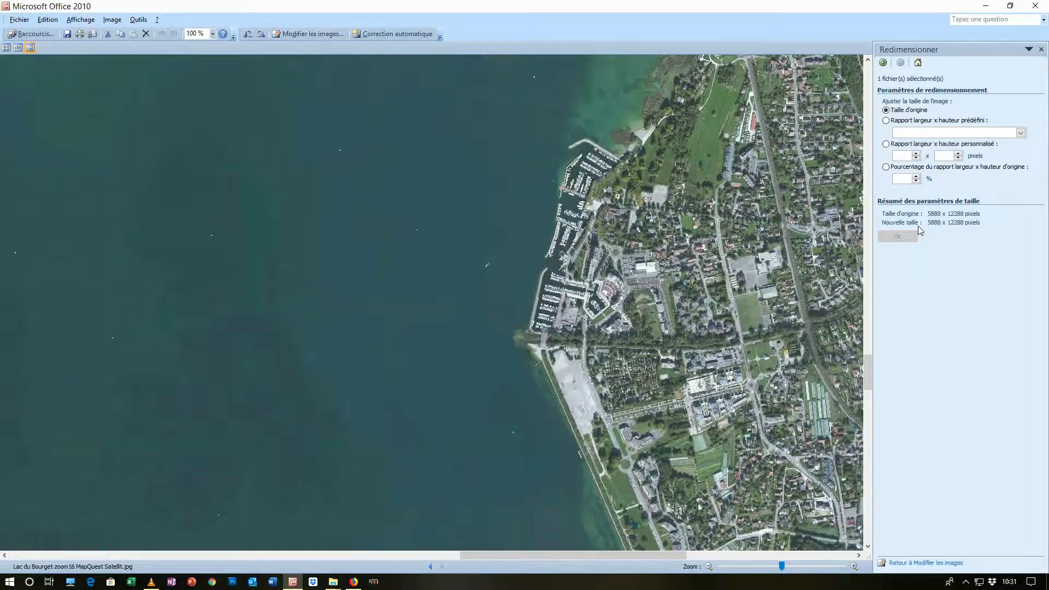
pyautogui.click(901, 177)
pyautogui.write('50')
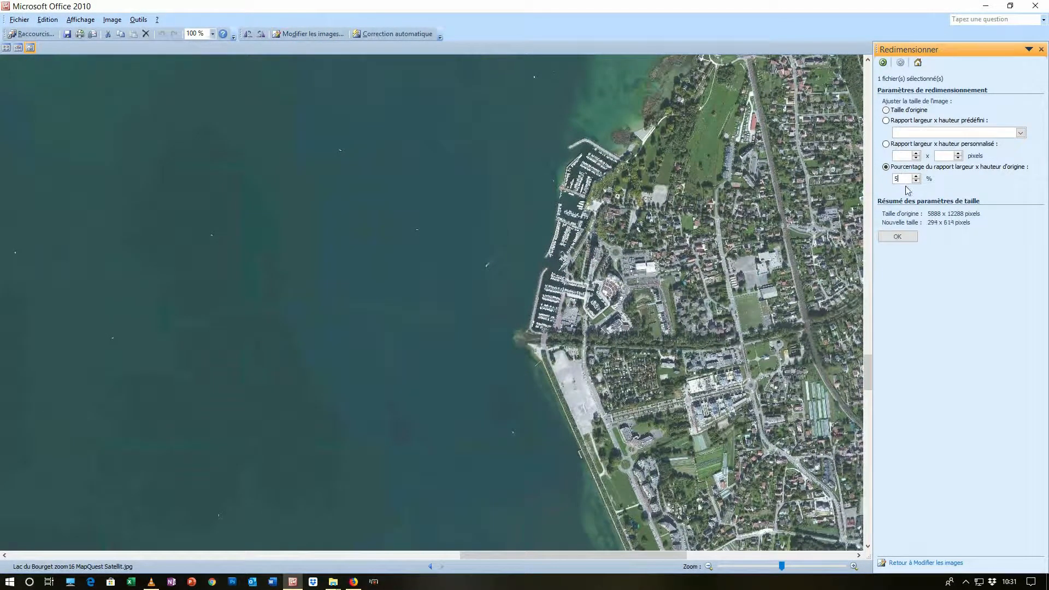
pyautogui.click(908, 241)
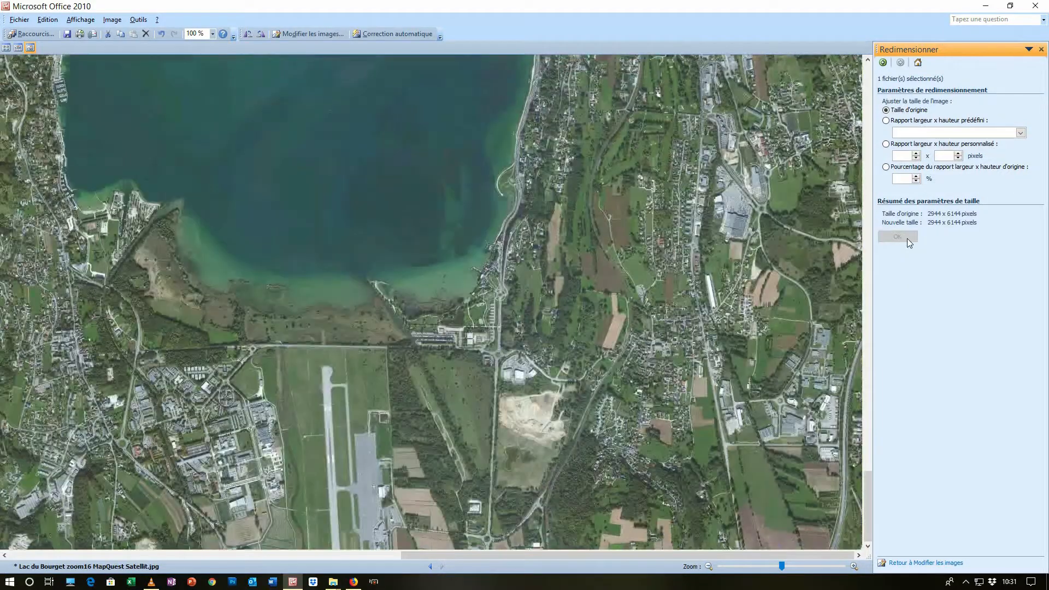
# Save the resized image as "Lac du Bourget zoom16 MapQuest Satellit 50%.jpg" and close the image editor without overwriting the original.
pyautogui.click(23, 22)
pyautogui.click(55, 71)
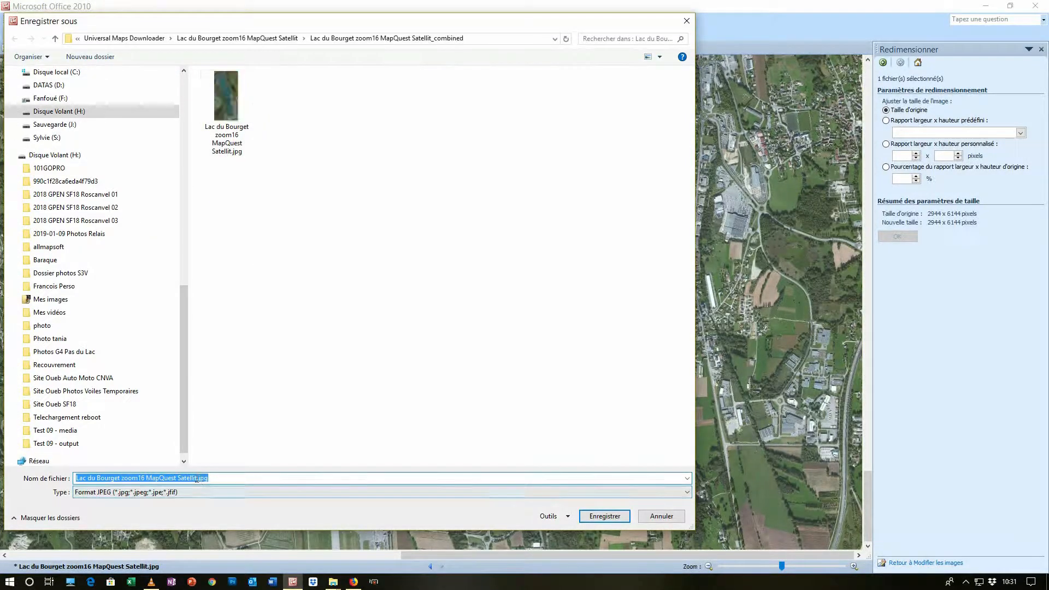
pyautogui.click(205, 478)
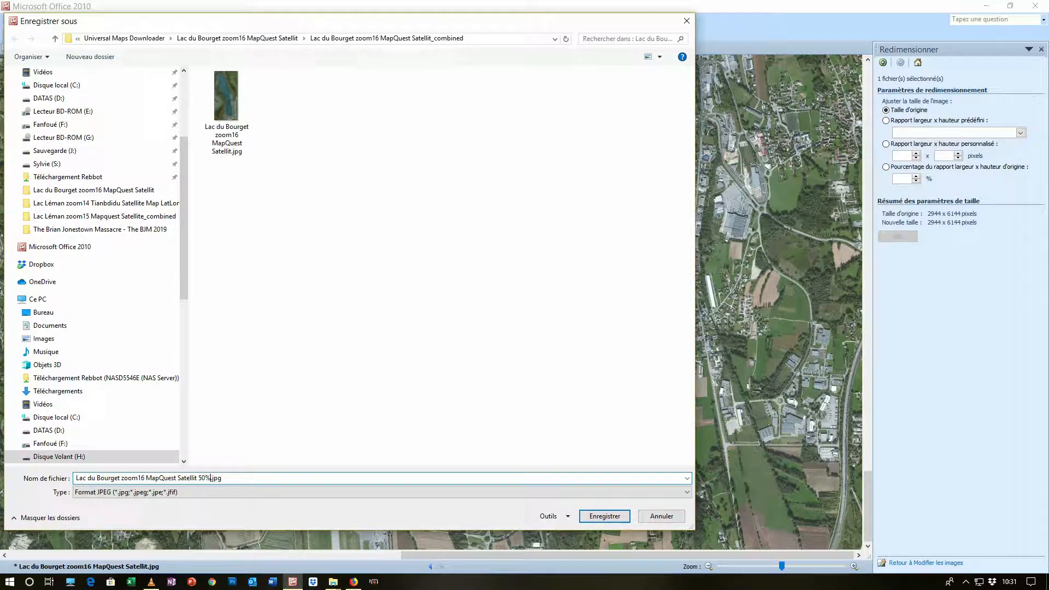
pyautogui.click(606, 516)
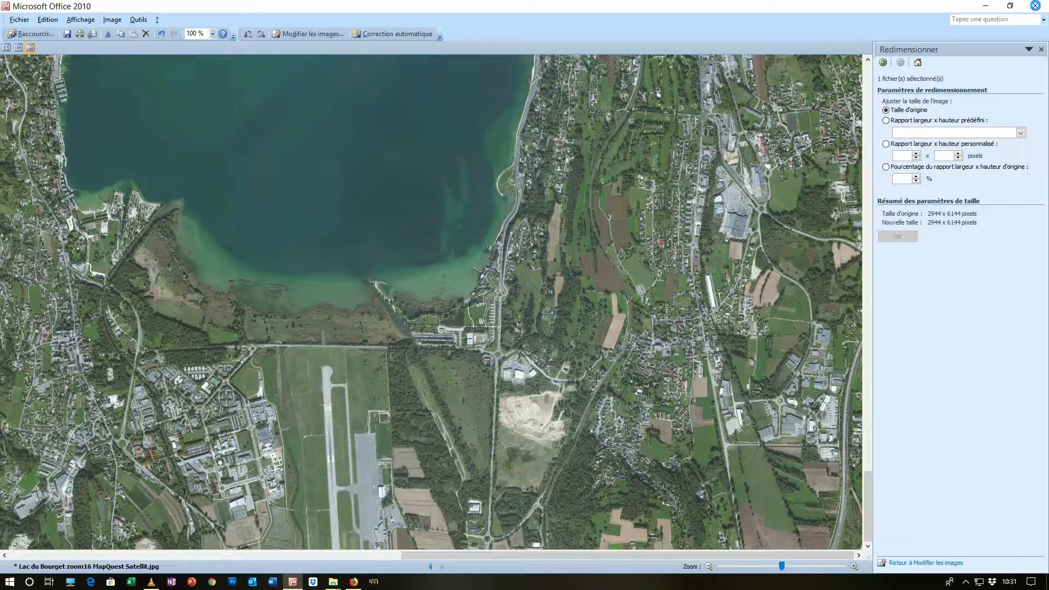
pyautogui.click(1034, 6)
pyautogui.click(524, 320)
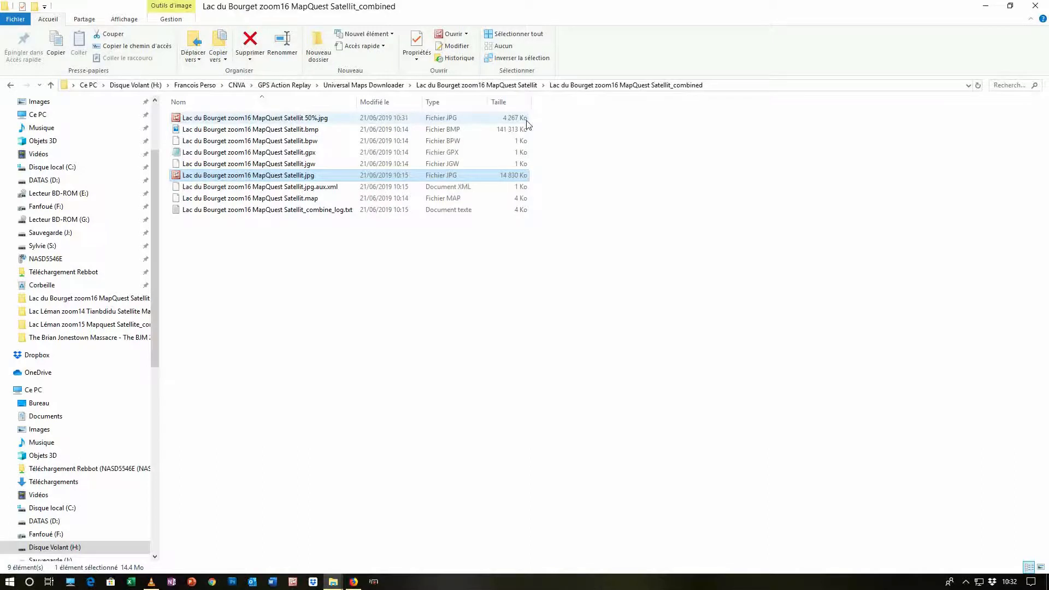
# Open "Lac du Bourget zoom16 MapQuest Satellit 50%.jpg", examine the marina area's detail at 100% and 150% zoom, and close it.
pyautogui.press('ctrl')
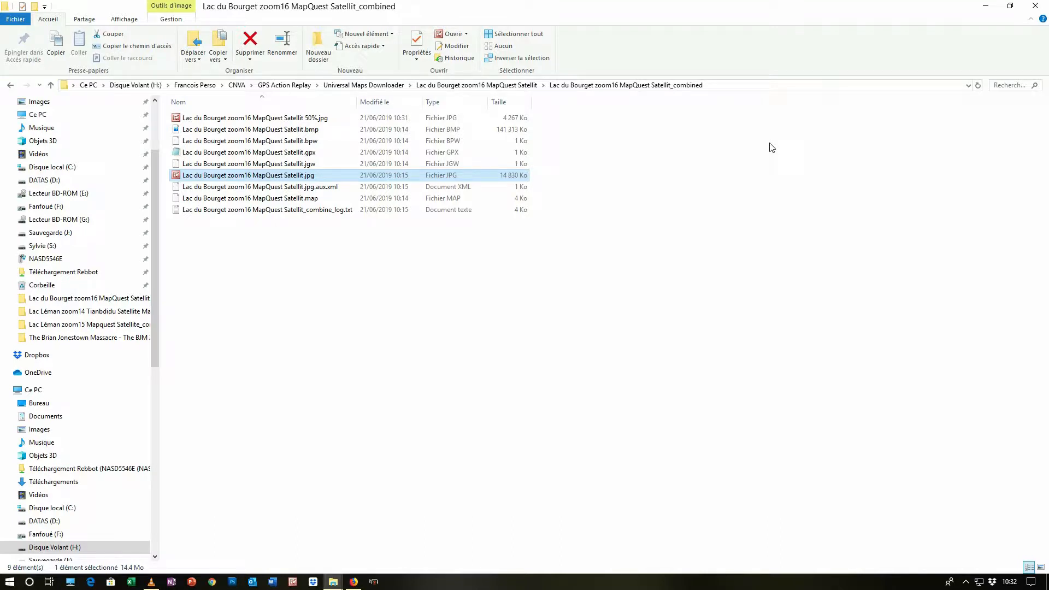
pyautogui.doubleClick(361, 116)
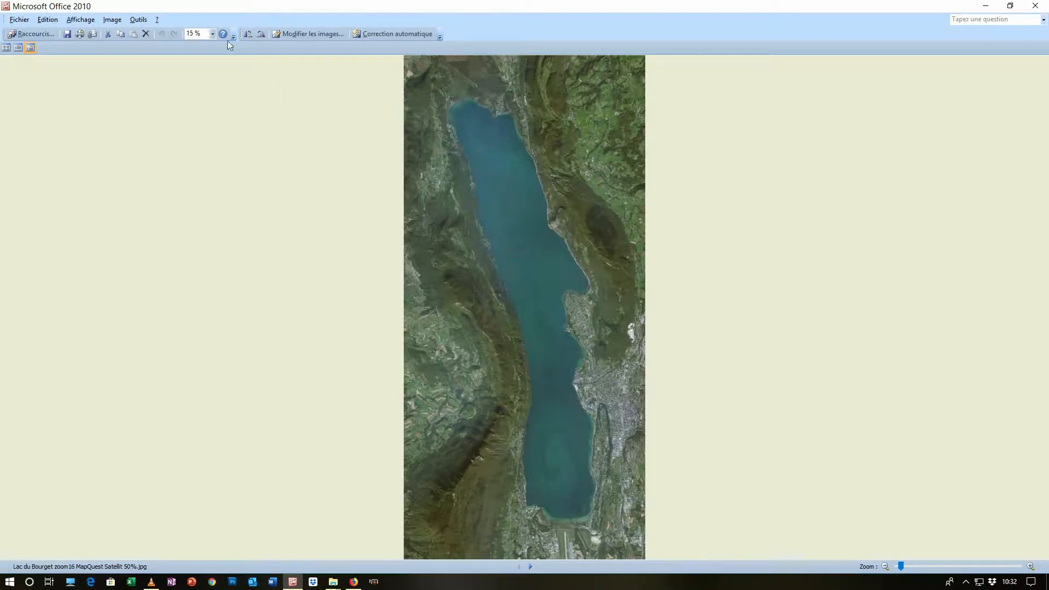
pyautogui.click(212, 33)
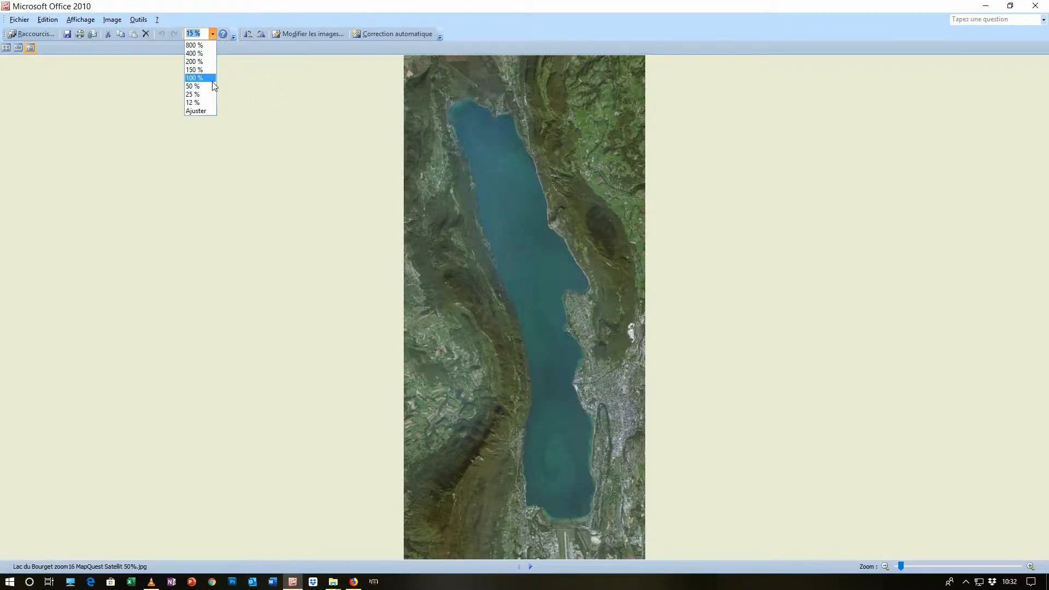
pyautogui.click(211, 79)
pyautogui.moveTo(915, 447); pyautogui.dragTo(625, 121)
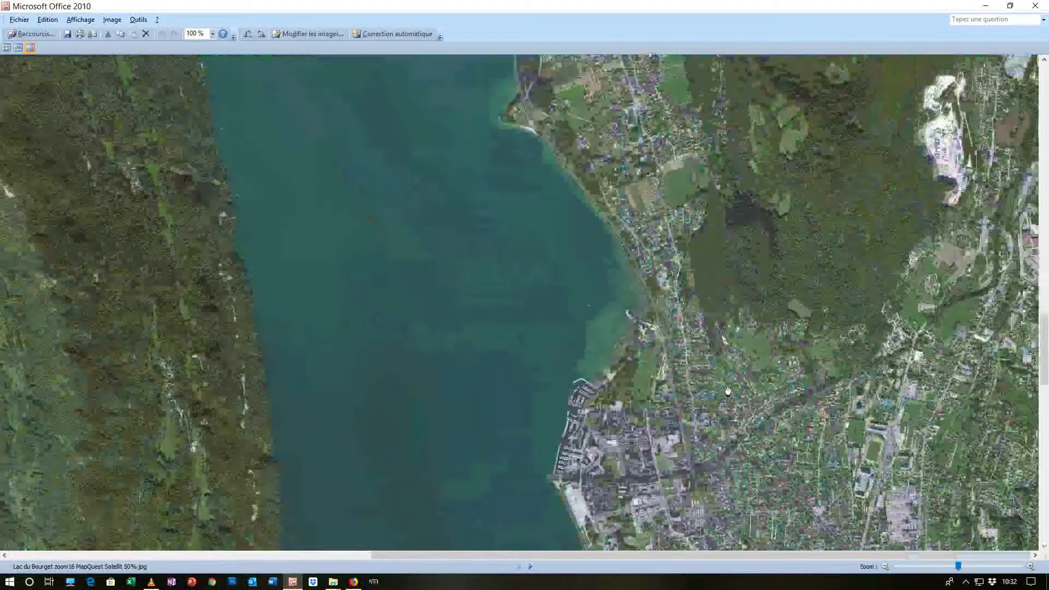
pyautogui.moveTo(728, 390); pyautogui.dragTo(728, 161)
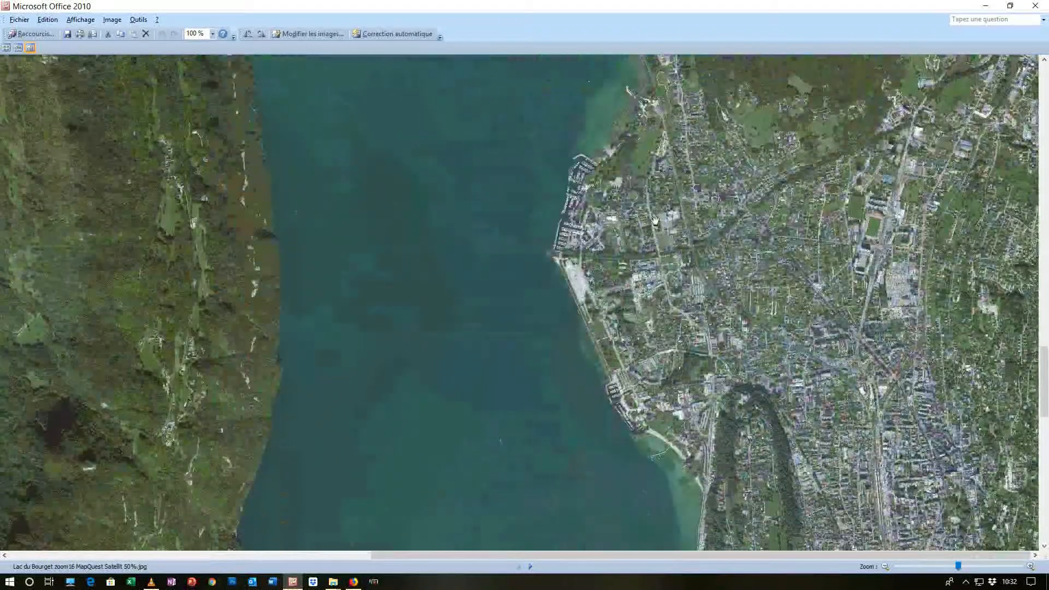
pyautogui.click(215, 34)
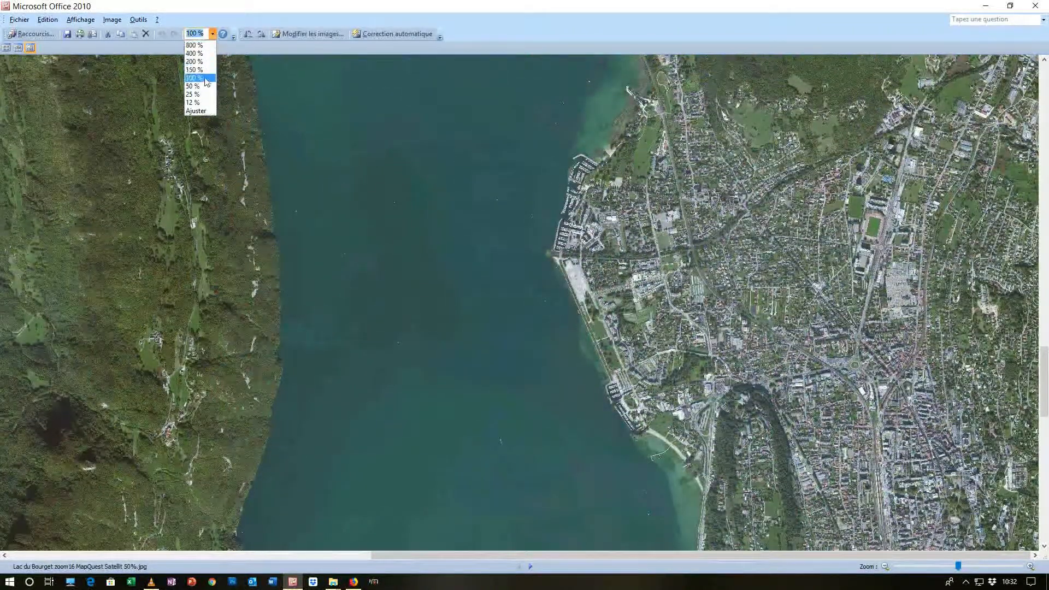
pyautogui.click(205, 70)
pyautogui.moveTo(810, 198); pyautogui.dragTo(805, 300)
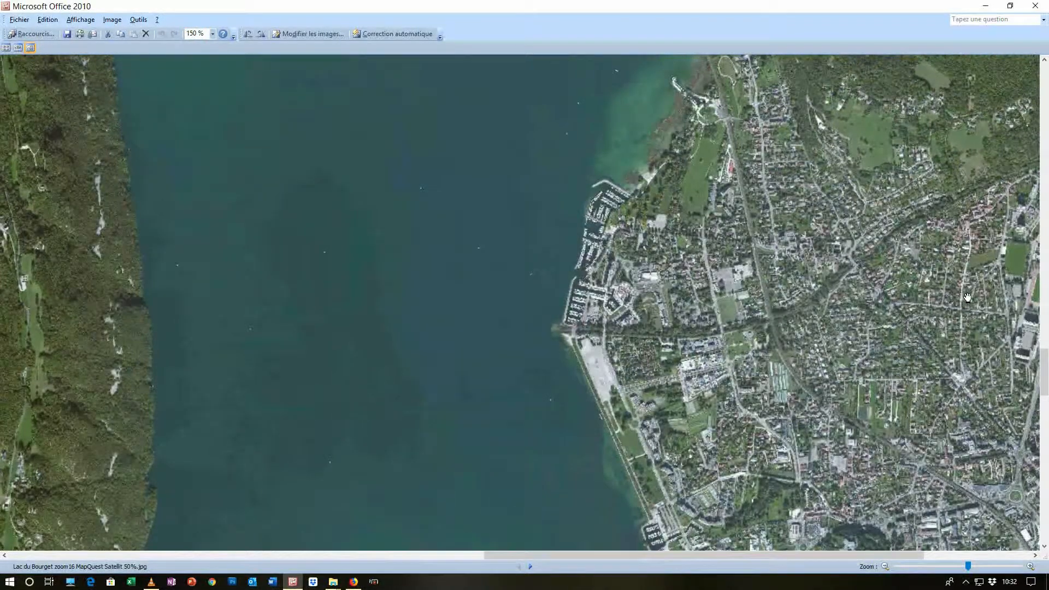
pyautogui.click(1036, 6)
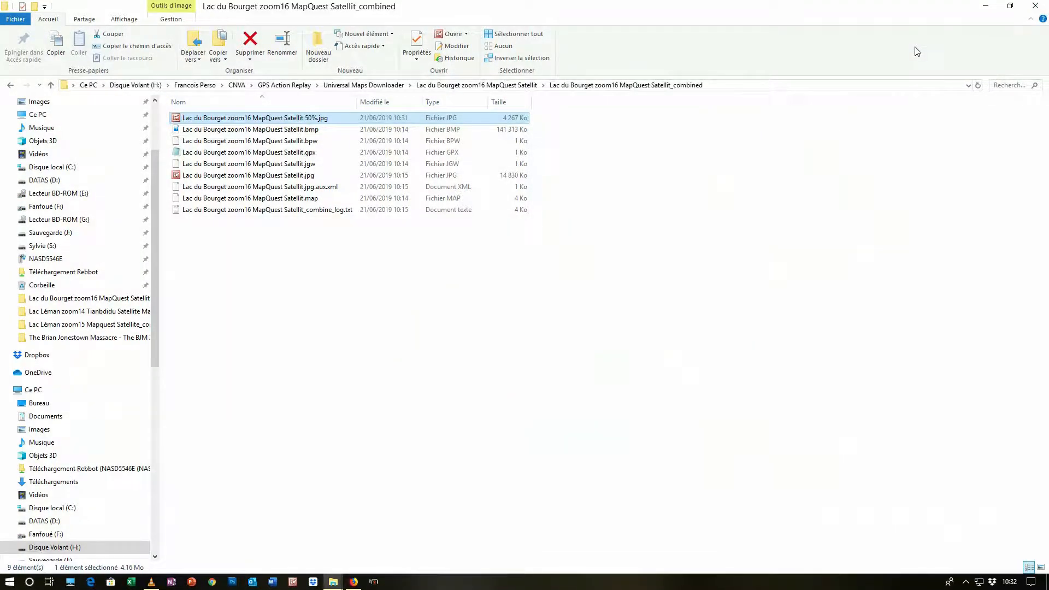
# Switch the File Explorer window to full-screen display.
pyautogui.press('F11')
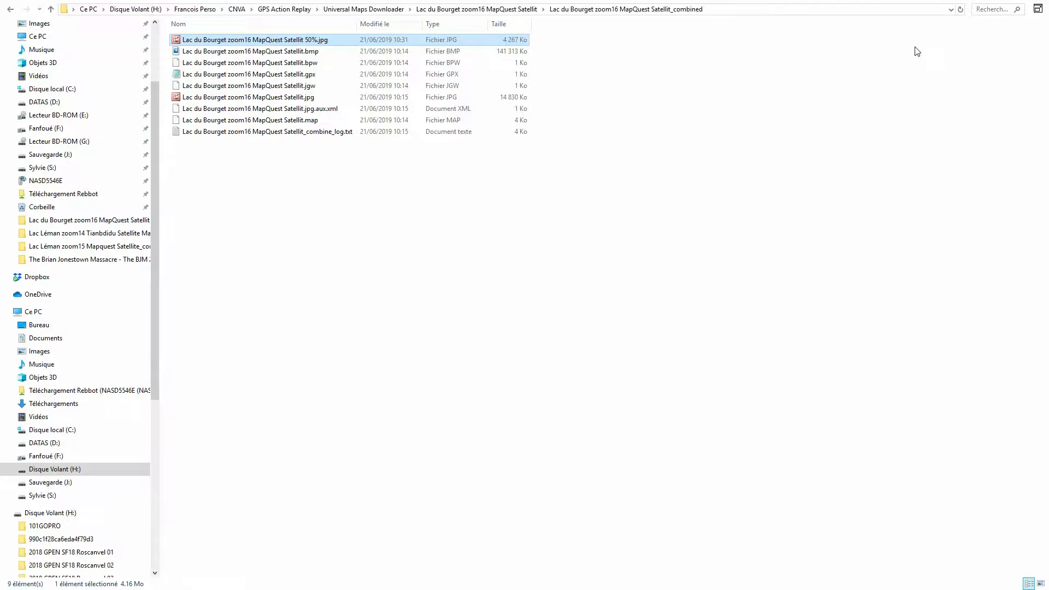